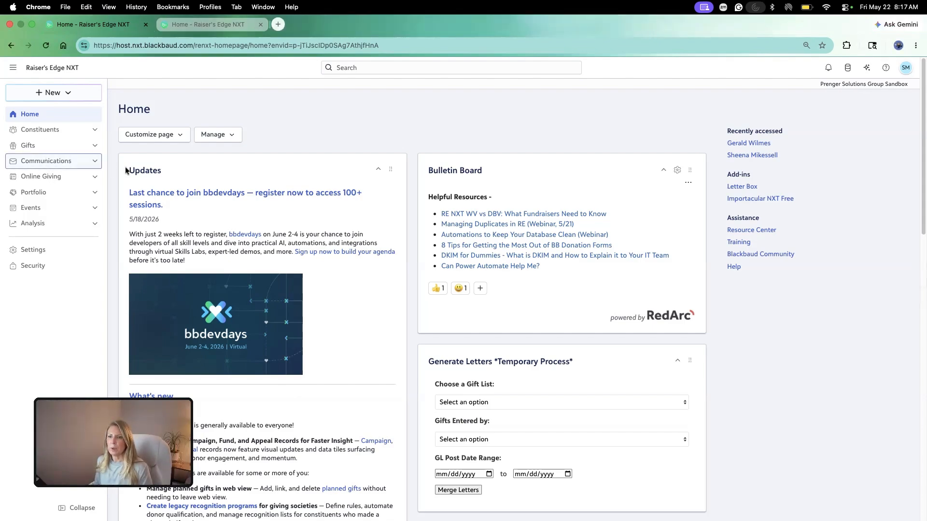
- Open the Workflow designer under Communications and review the active and draft workflow lists
left_click(96, 164)
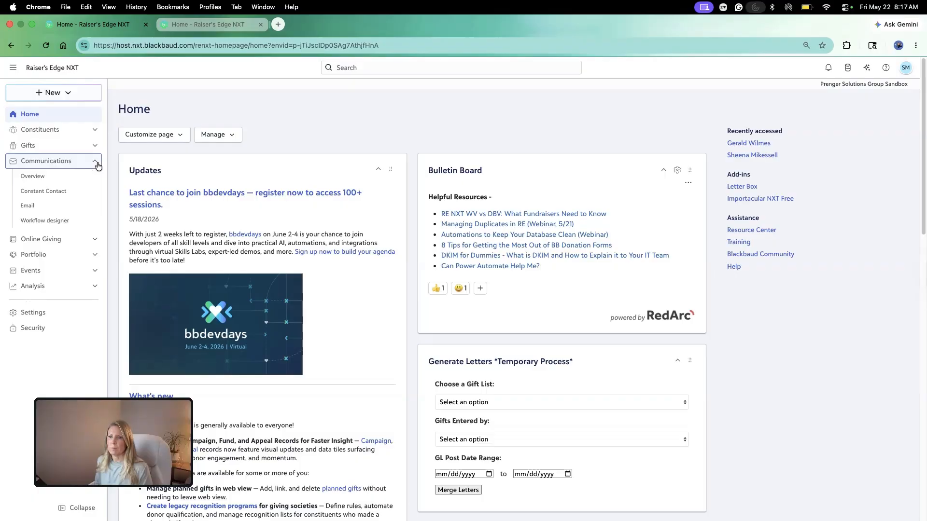
left_click(61, 222)
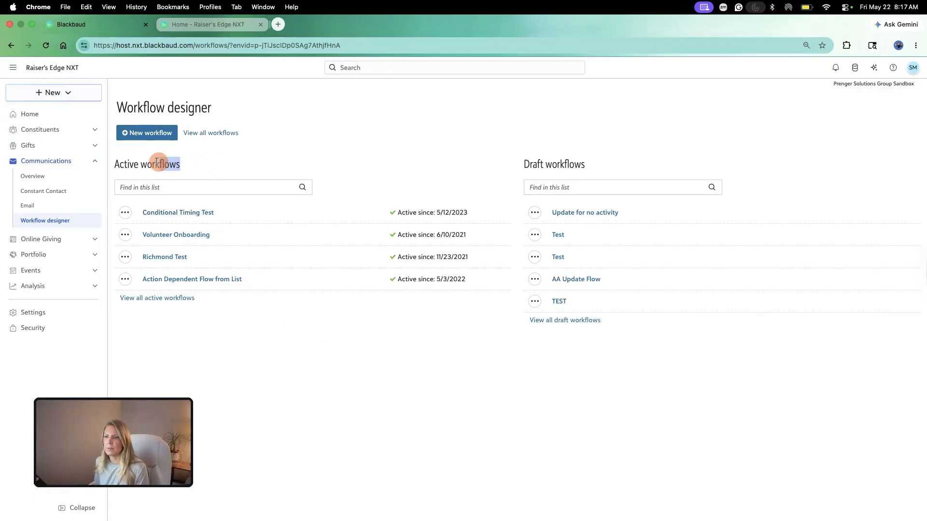
left_click_drag(156, 162, 116, 163)
left_click_drag(598, 163, 517, 163)
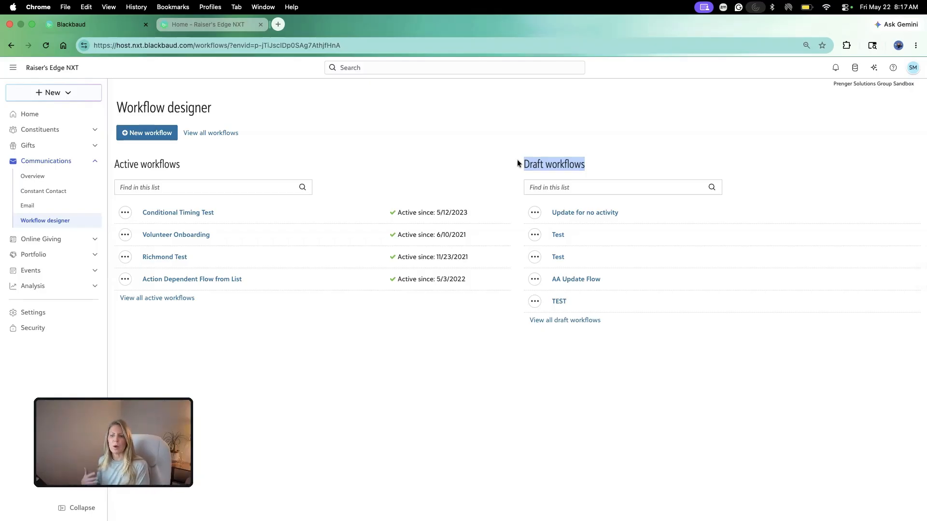
scroll(517, 159, "down", 1)
scroll(517, 160, "up", 1)
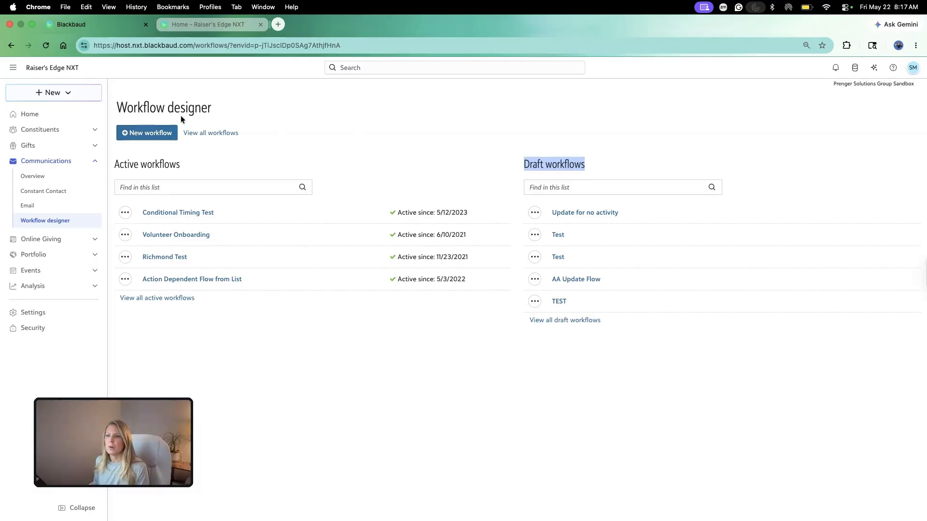
- Create a new workflow and name it "Giving Society Cards"
left_click(138, 135)
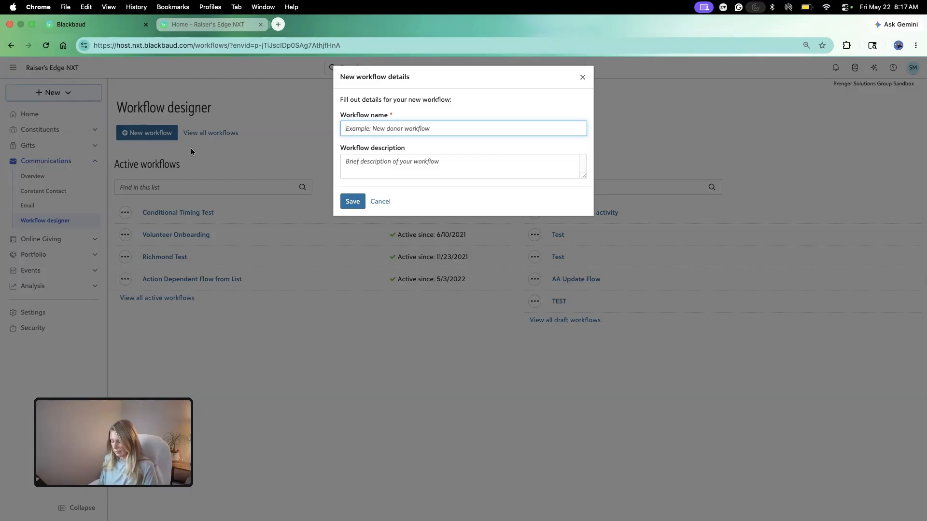
type("Givin")
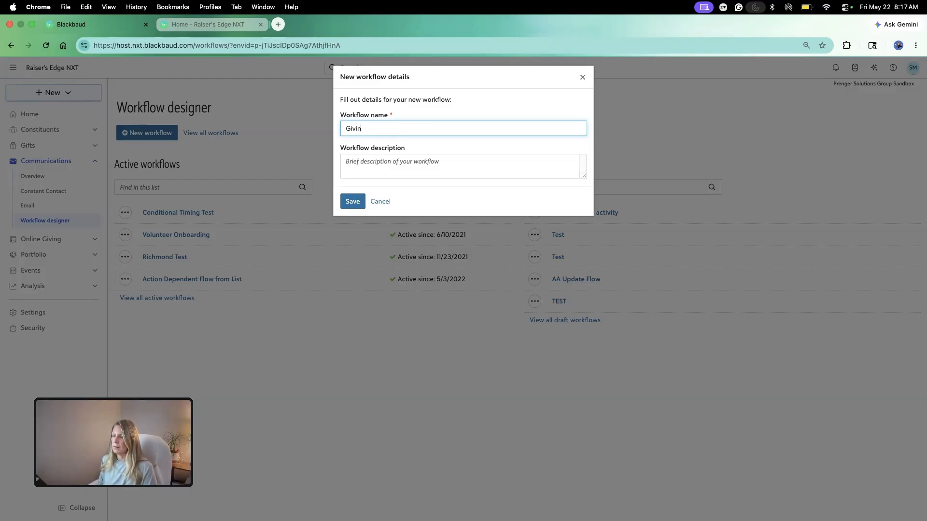
type("g Soci")
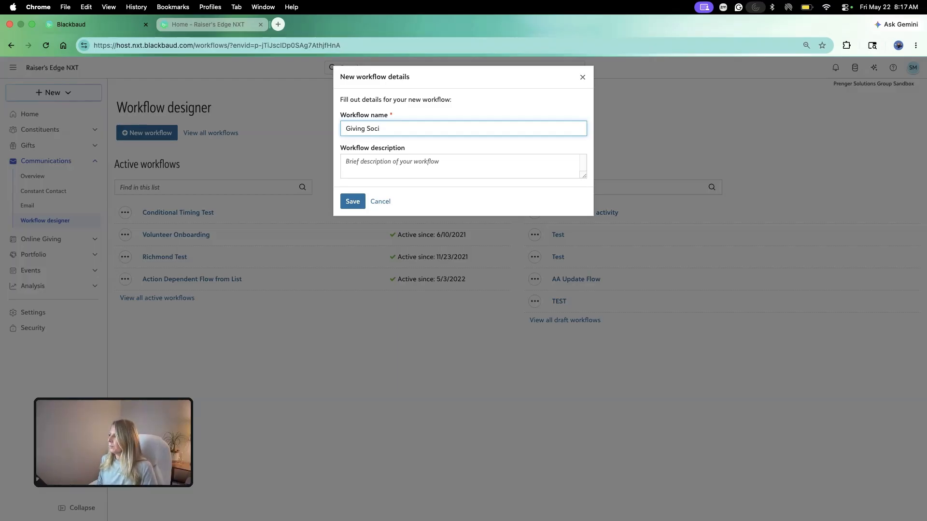
type("ety Cards")
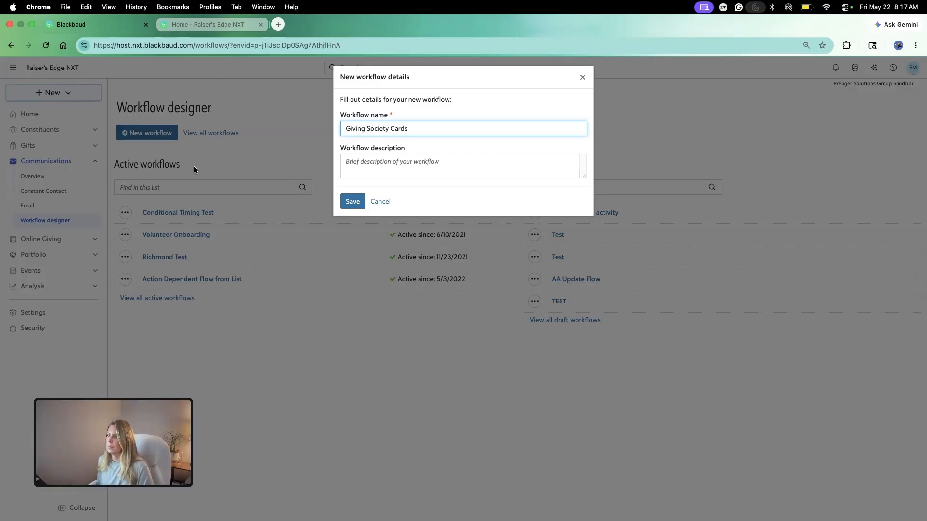
- Enter the workflow description "Donor with total giving for 2026 between 5-10K" and save the workflow details
left_click(470, 166)
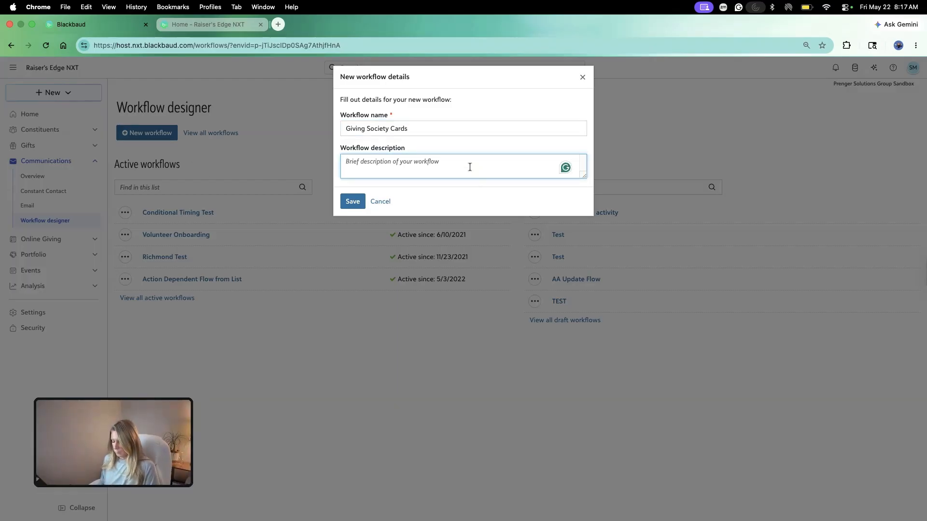
type("Donor with tot")
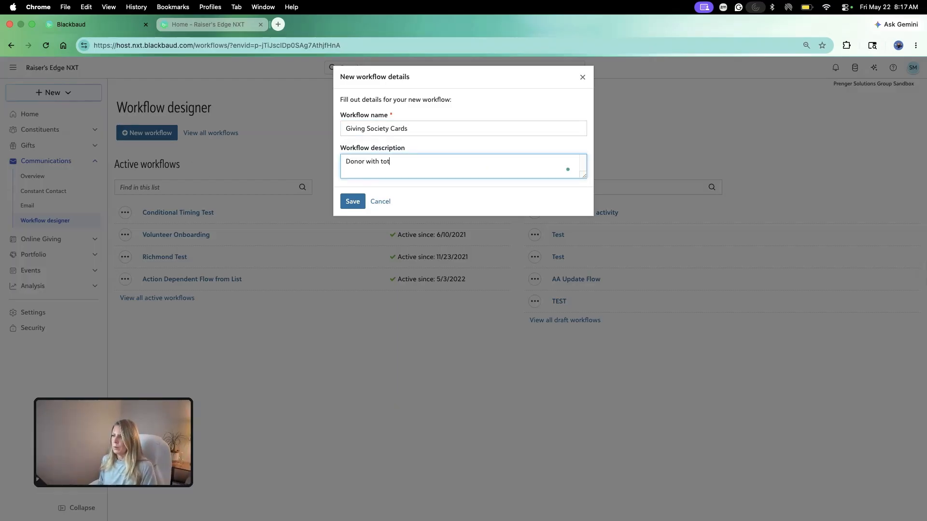
type("al giivng")
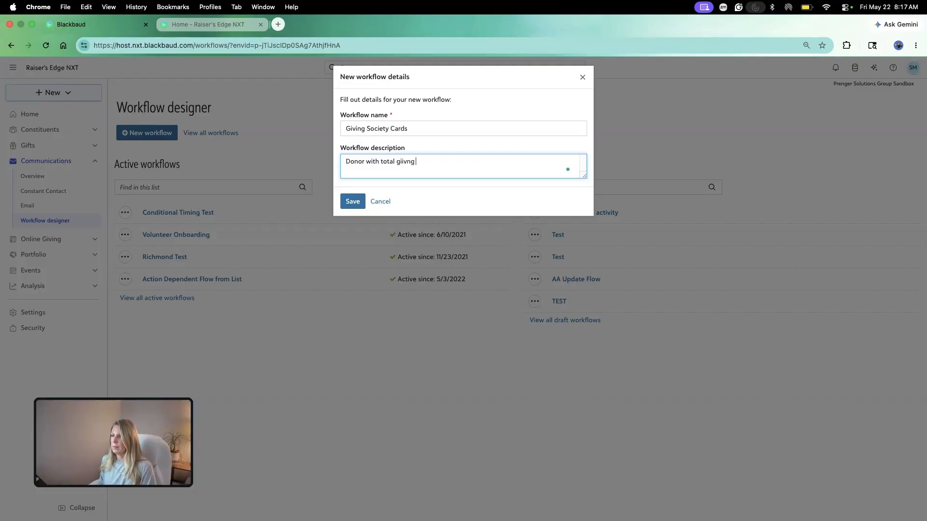
key("BackSpace")
key("BackSpace")
key("BackSpace")
key("BackSpace")
key("BackSpace")
key("BackSpace")
key("BackSpace")
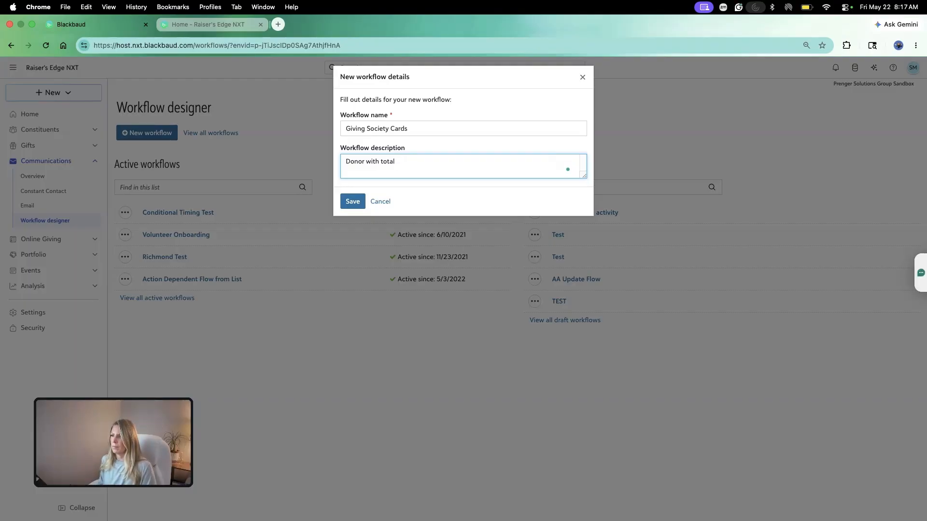
type("givingfor")
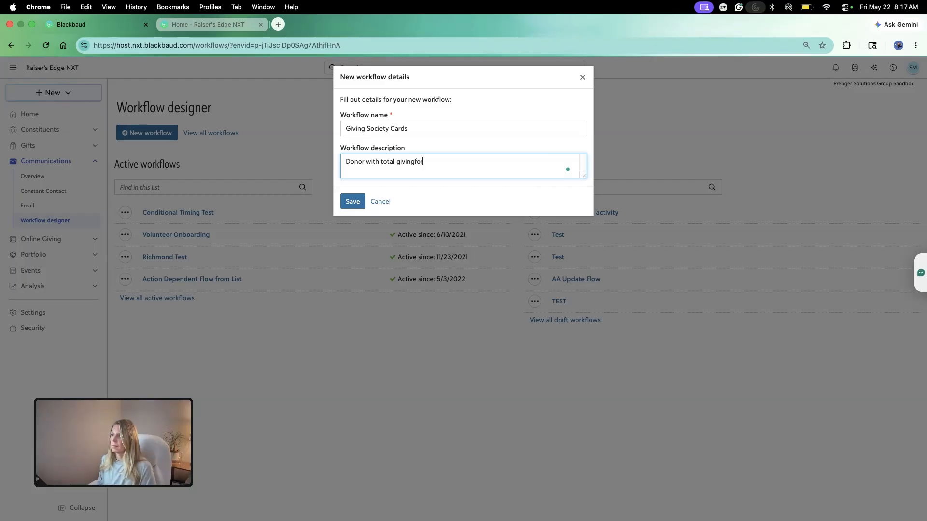
key("BackSpace")
key("BackSpace")
key("BackSpace")
type("for 2026")
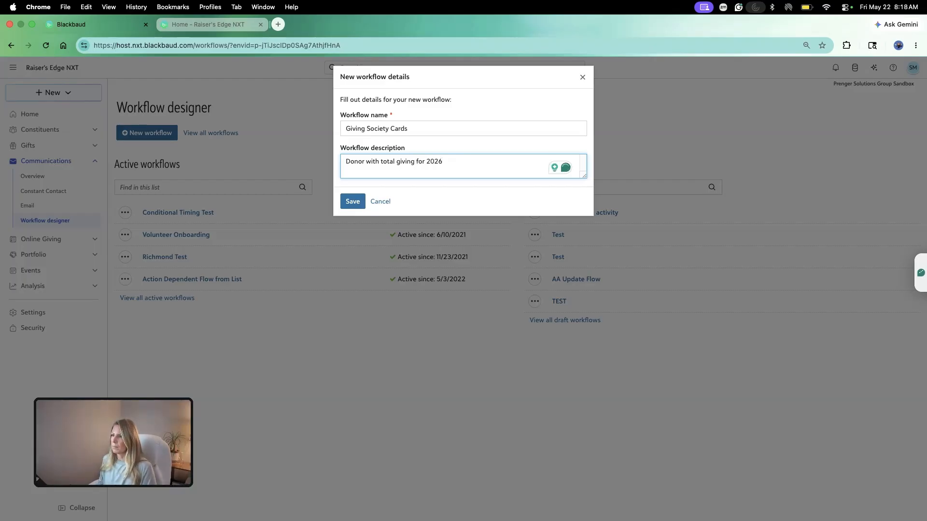
type(" be")
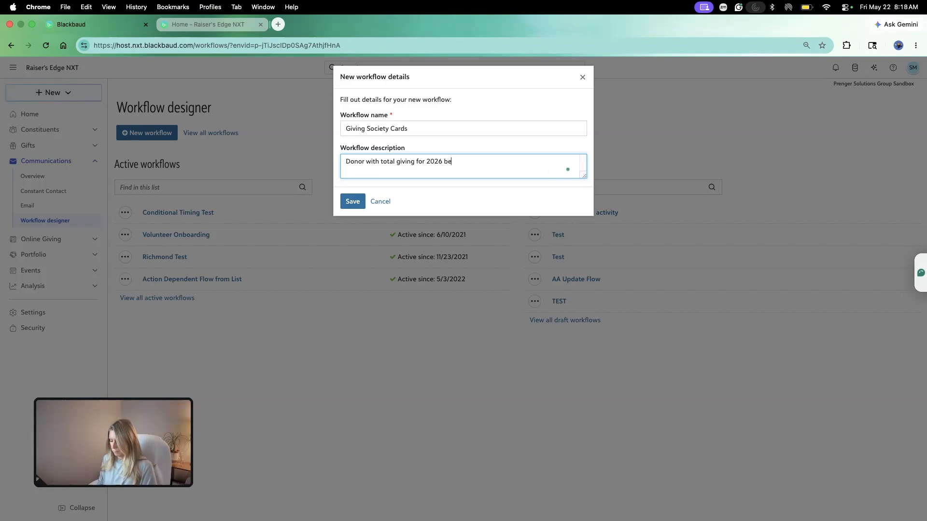
type("tween 5-")
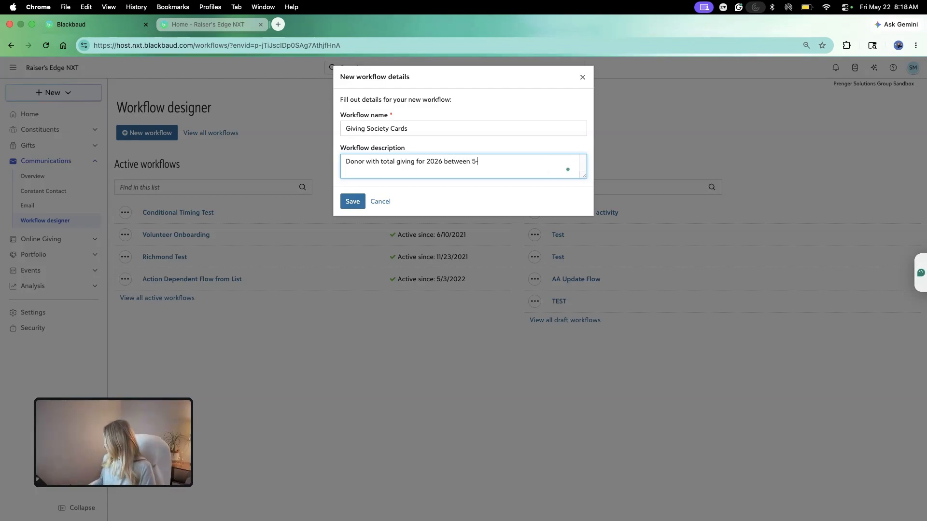
type("10K")
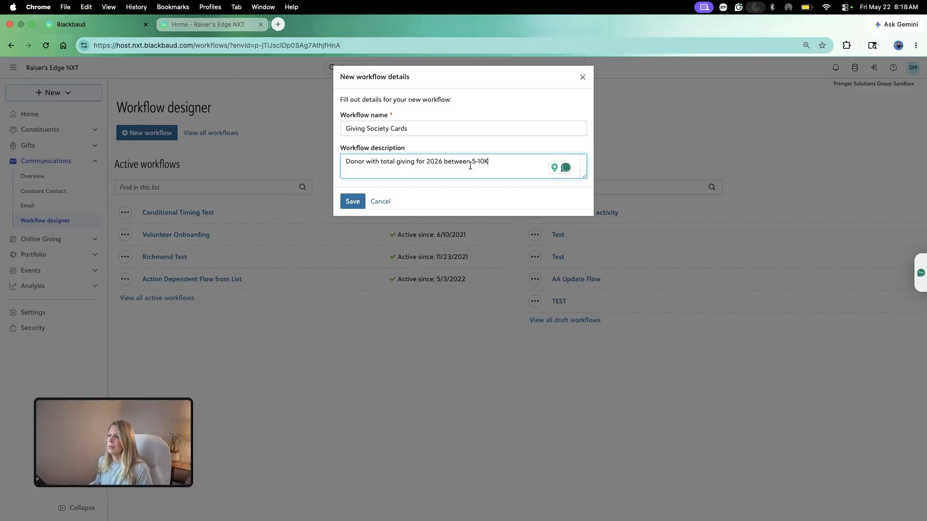
left_click(353, 201)
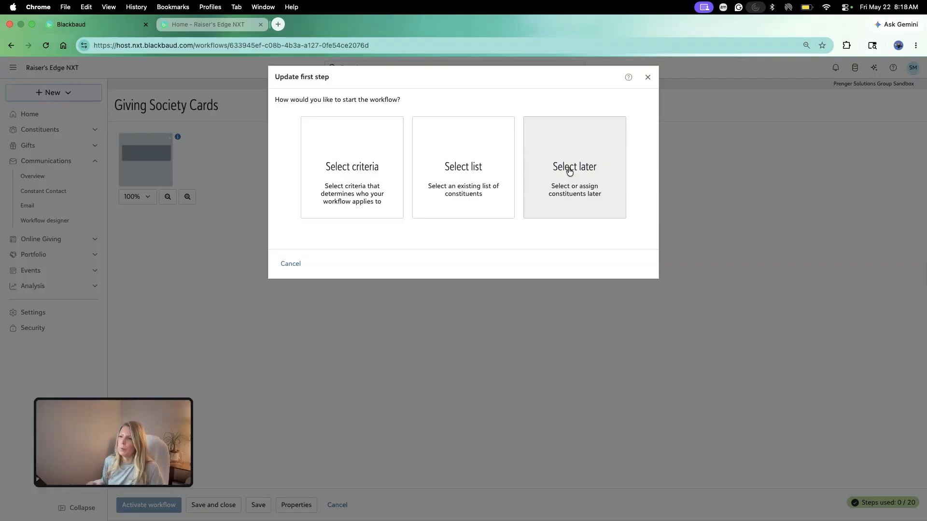
- Start the workflow from selected criteria, using the condition "Constituent gives a gift" with gift details set to "Any gift"
left_click(338, 153)
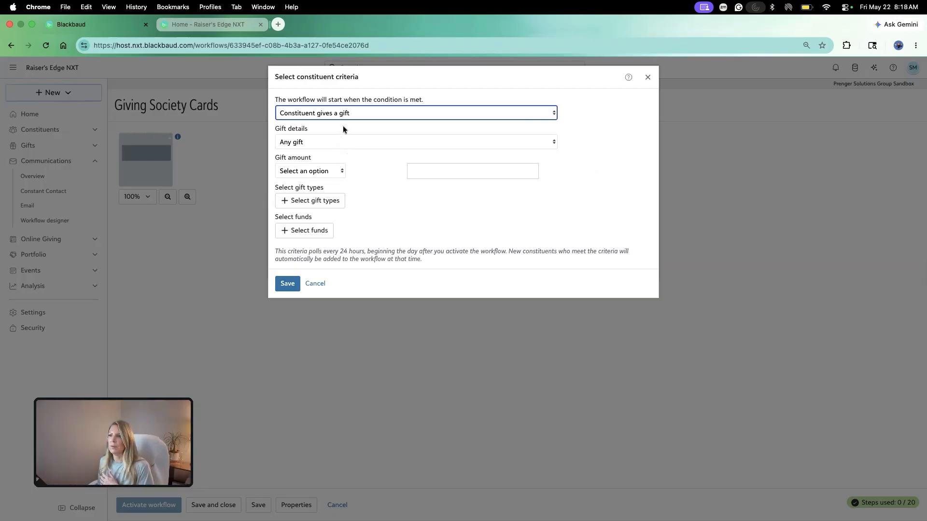
left_click_drag(315, 100, 409, 101)
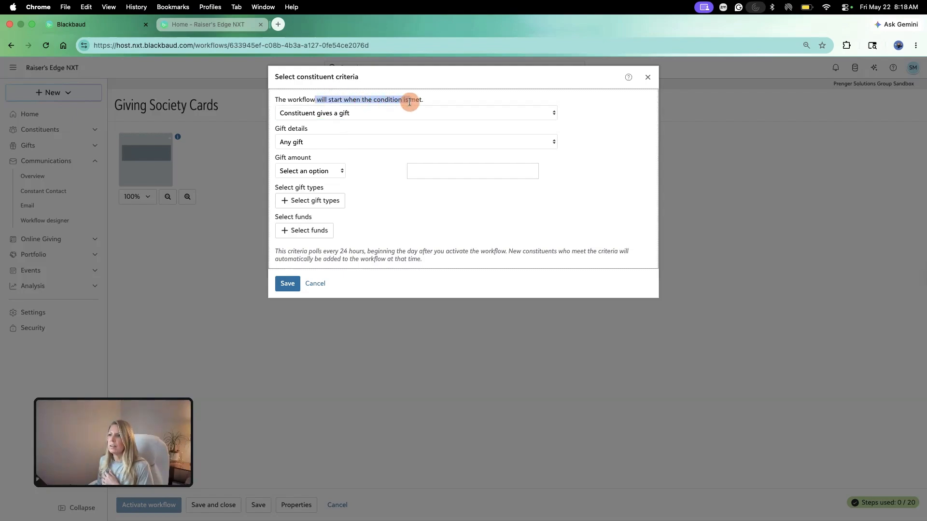
left_click(366, 112)
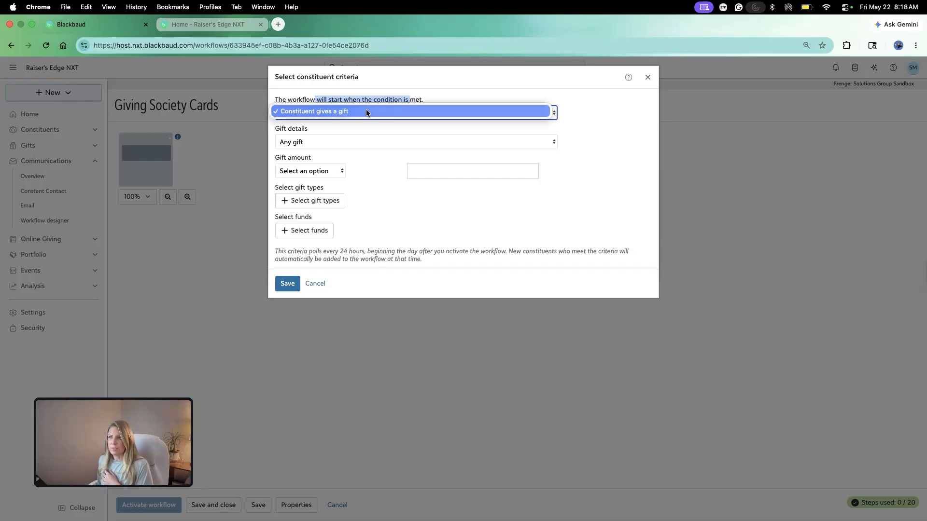
left_click(366, 111)
left_click(349, 143)
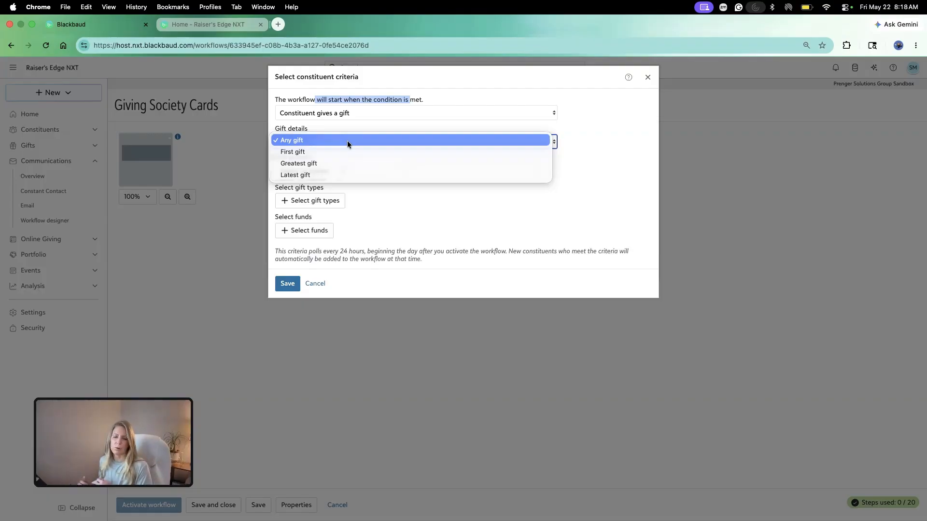
left_click(347, 141)
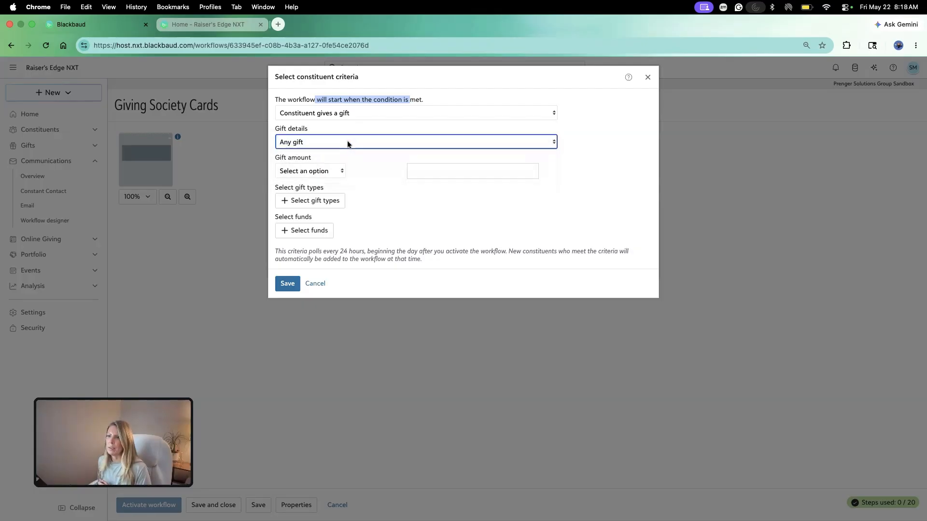
- Set the gift amount criterion to greater than $5,000.00
left_click(336, 170)
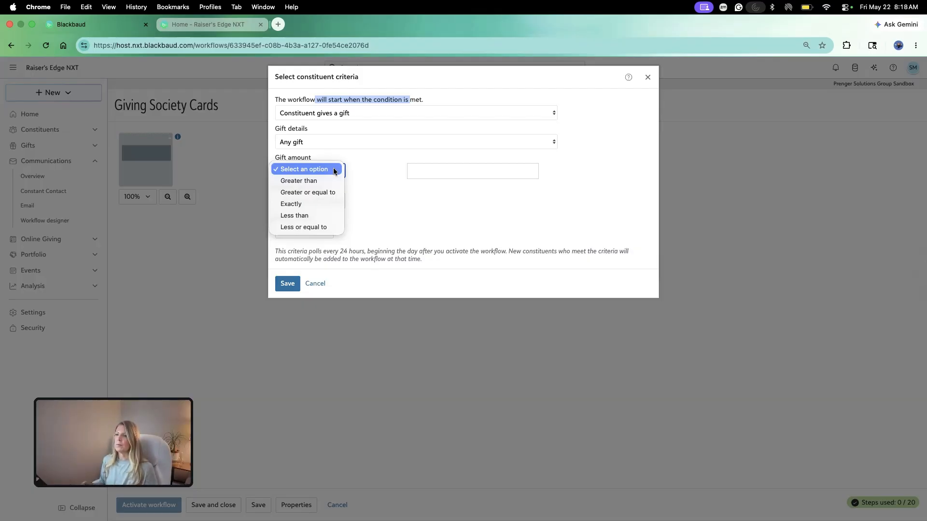
left_click(321, 181)
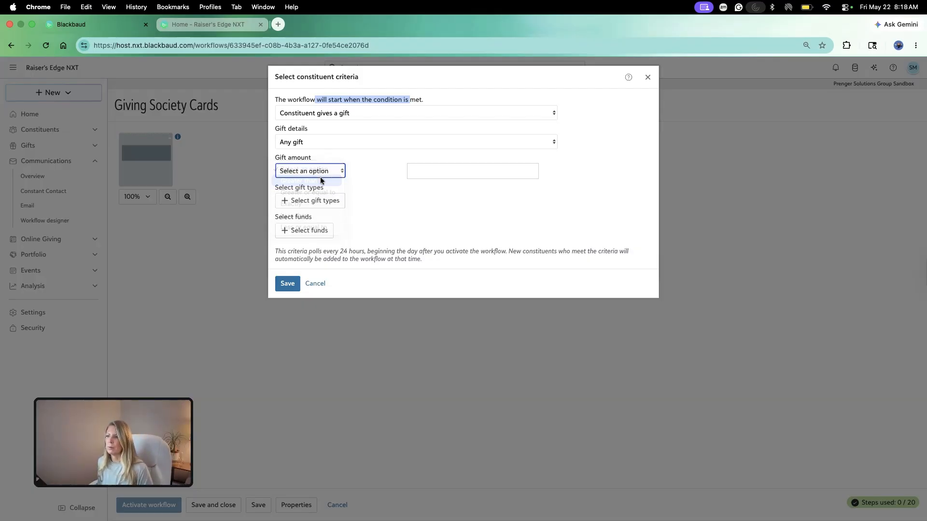
left_click(451, 169)
type("5")
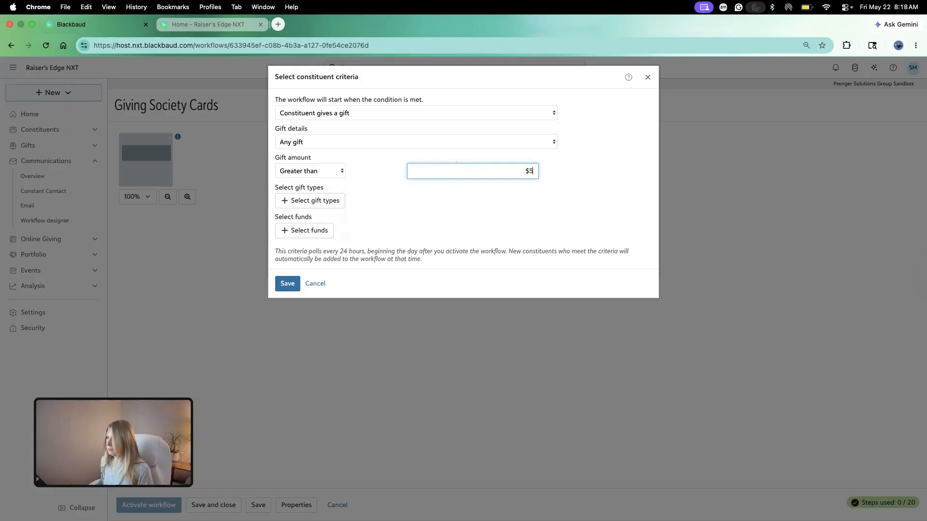
key("Tab")
key("shift+Tab")
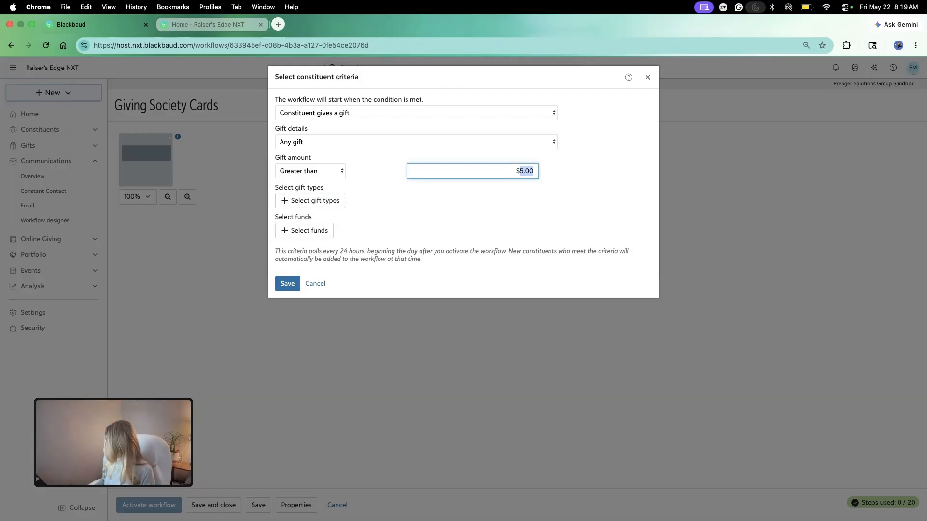
type("5000")
key("Tab")
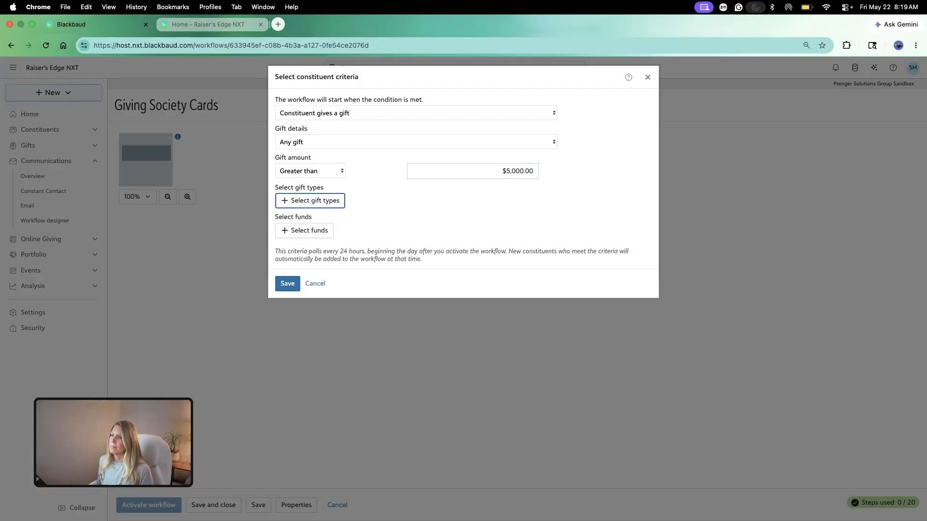
- Restrict the criteria's gift types to One-time gift and Pledge payment
left_click(317, 198)
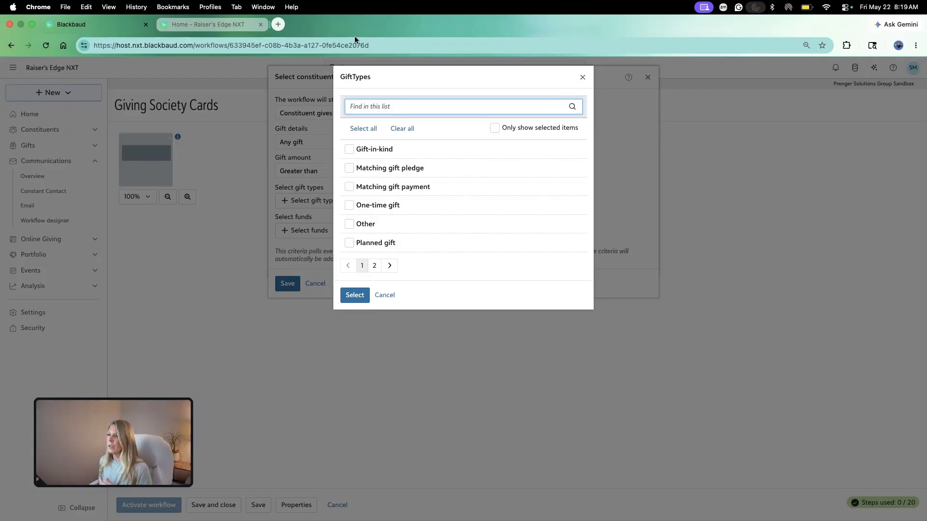
left_click(349, 149)
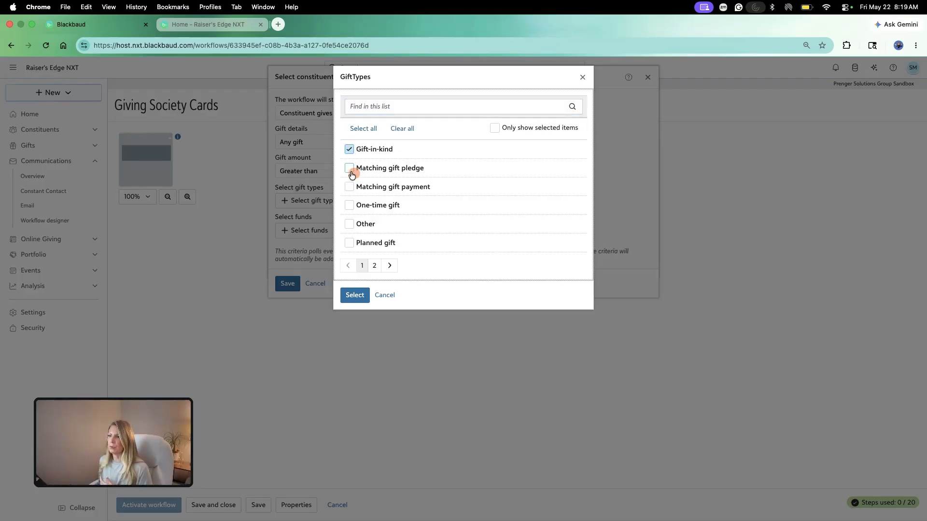
left_click(349, 149)
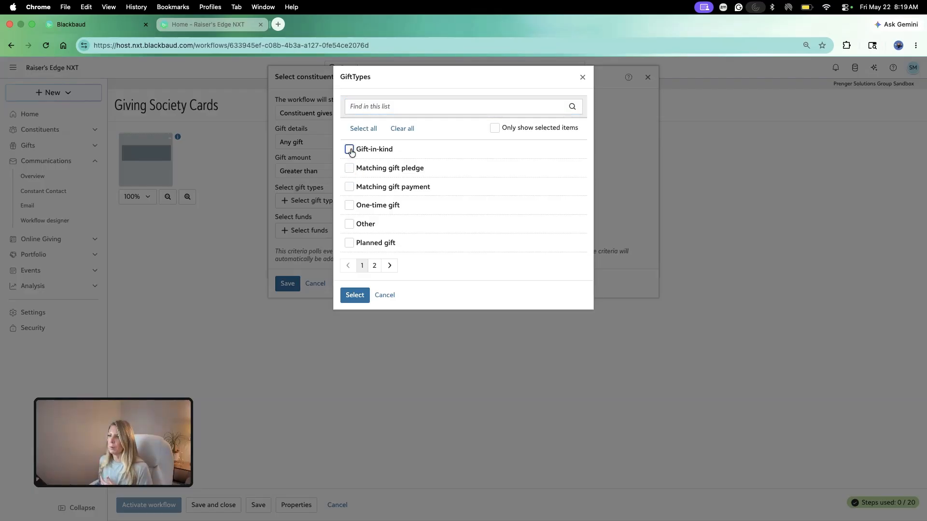
left_click(349, 205)
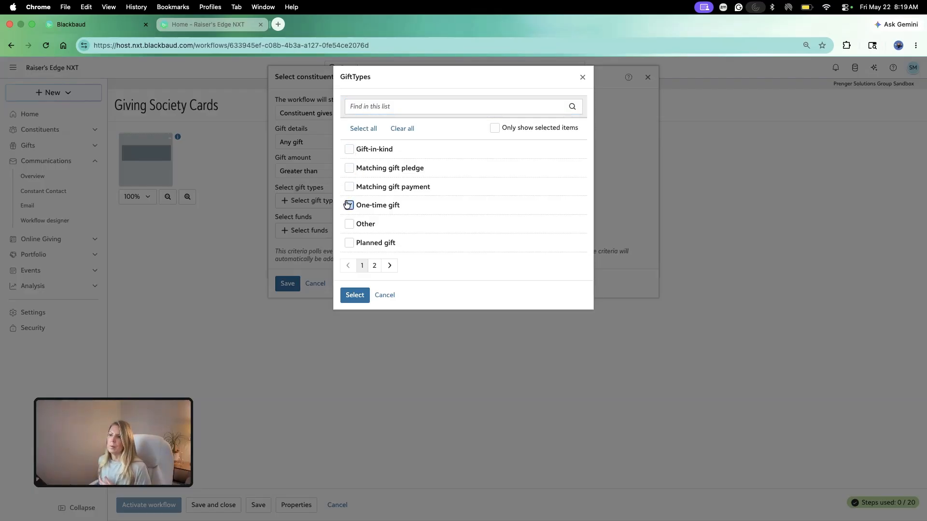
left_click(374, 266)
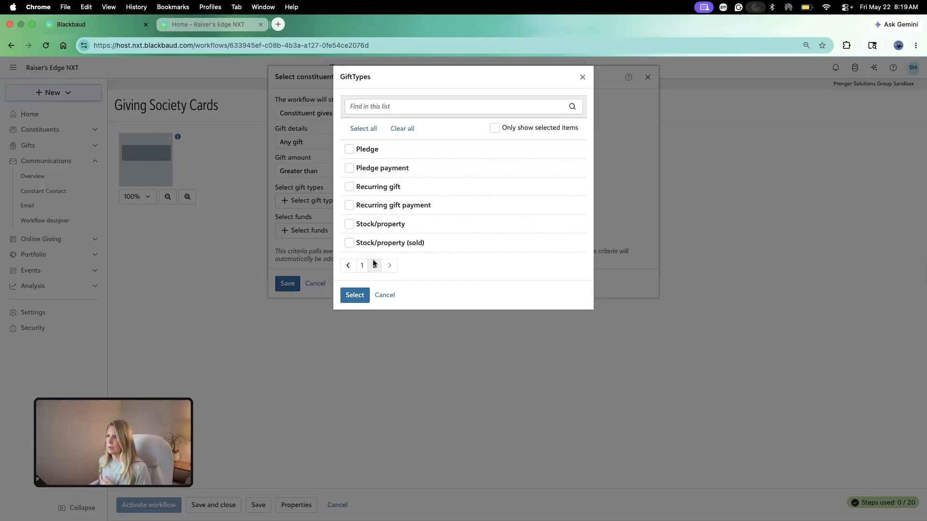
left_click(355, 173)
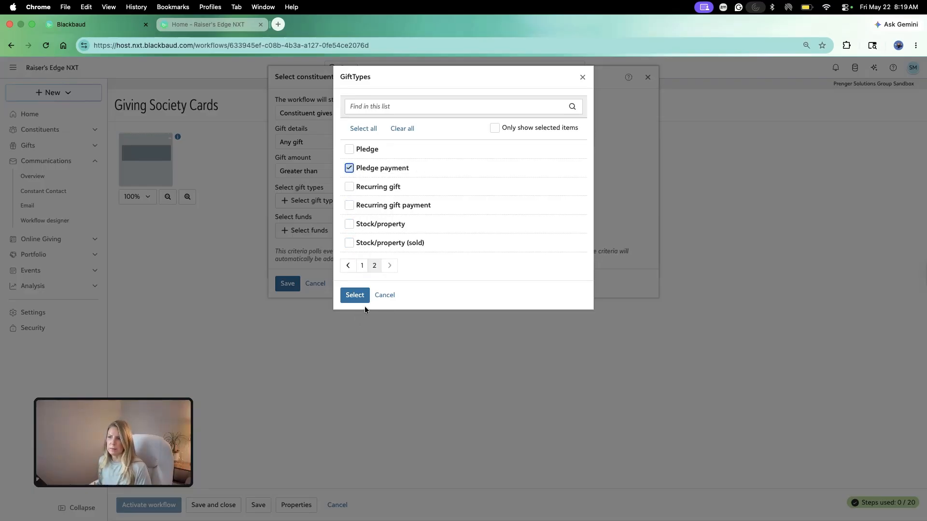
left_click(346, 295)
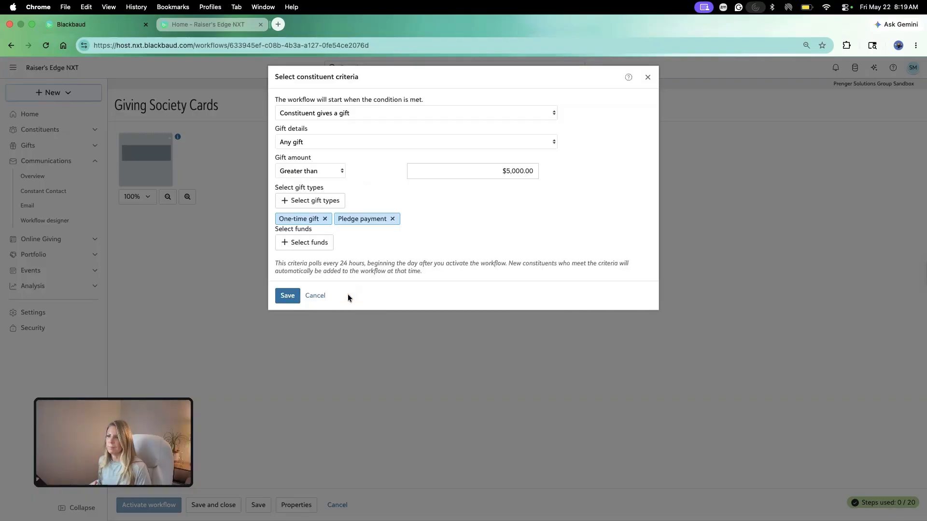
- Select Annual Fund as the fund for the constituent criteria and discard the criteria without saving
left_click(325, 244)
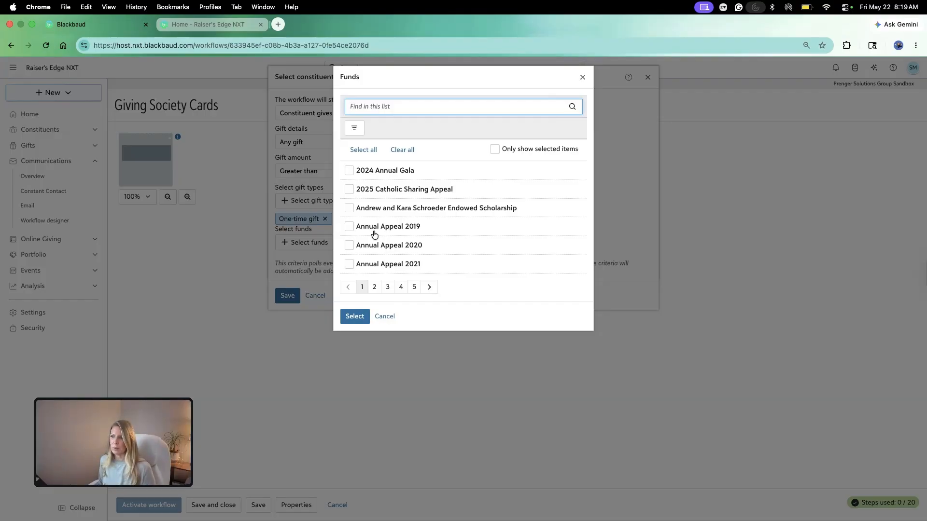
left_click(375, 287)
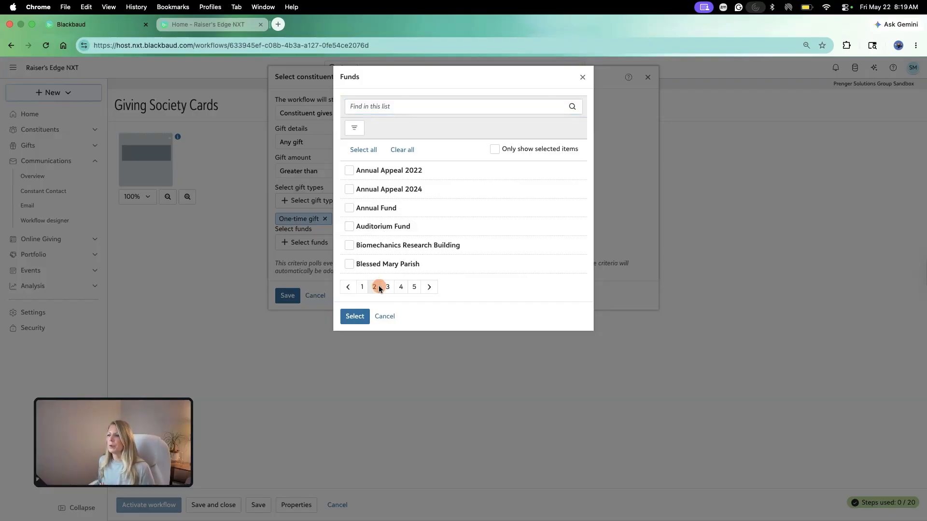
left_click(349, 208)
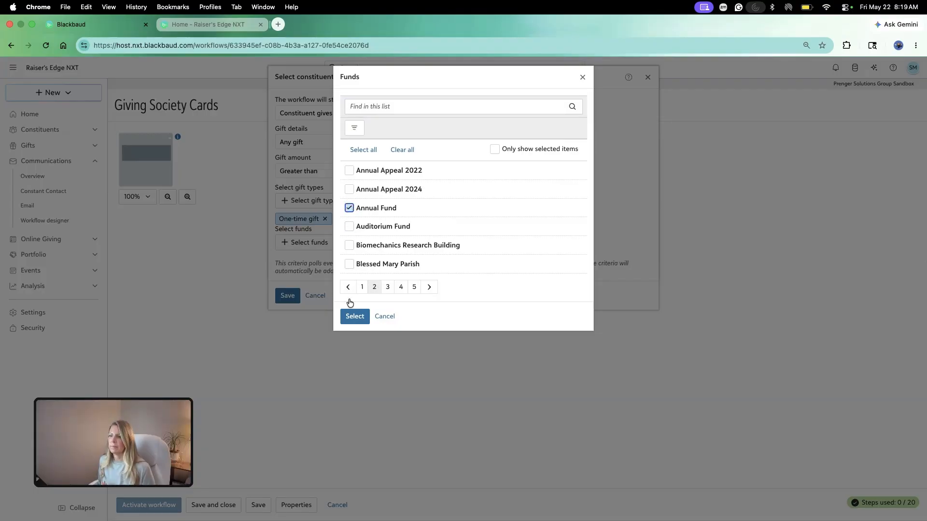
left_click(355, 316)
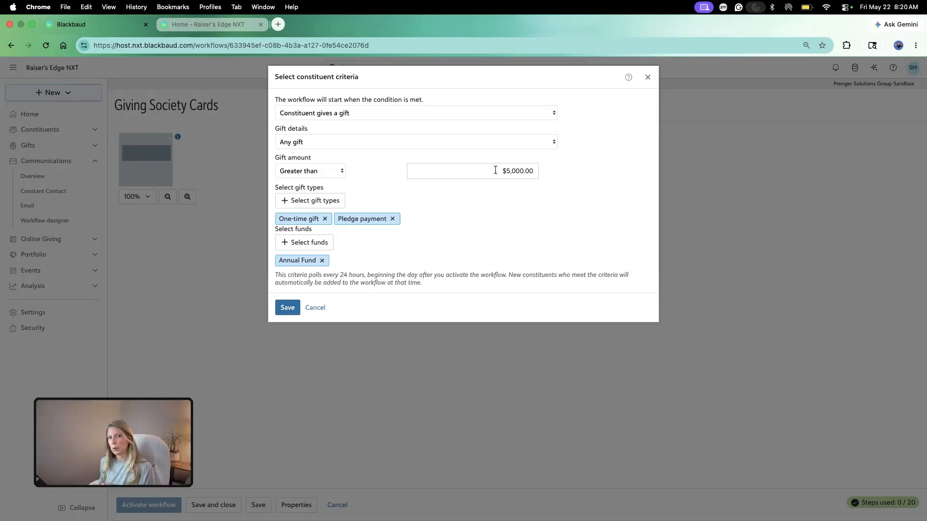
left_click(315, 308)
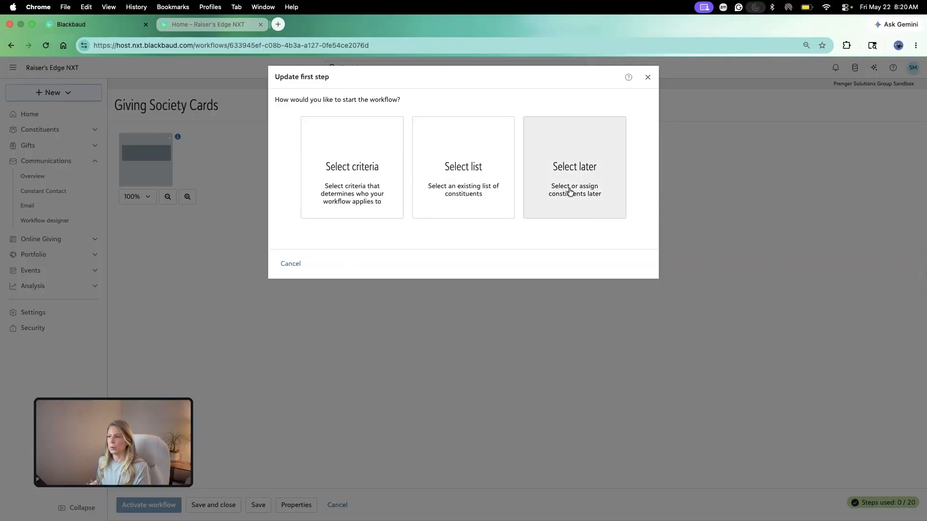
left_click(478, 190)
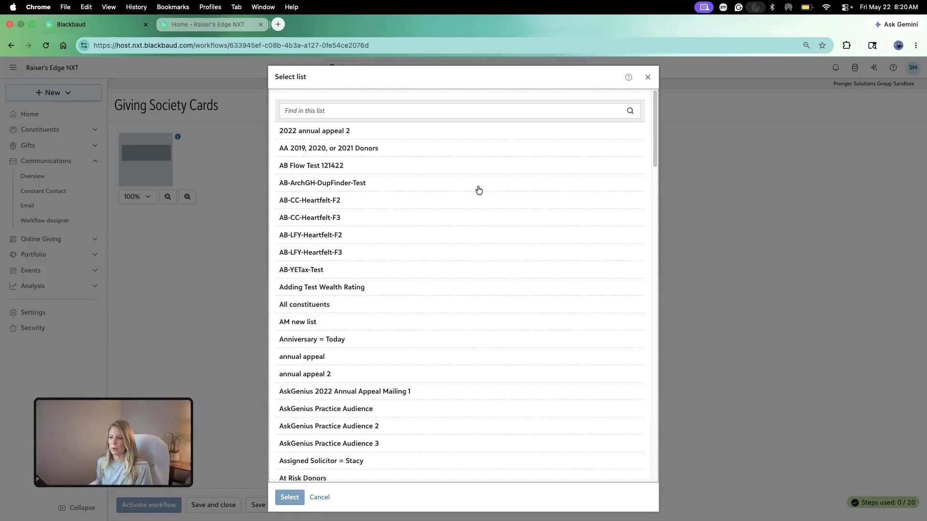
left_click(319, 498)
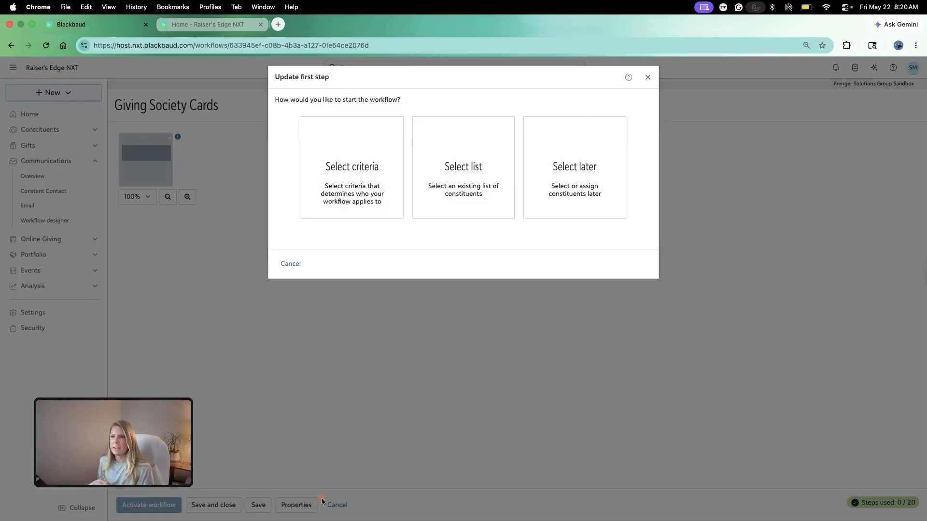
- Open the constituent lists in the other Raiser's Edge NXT browser tab
left_click(219, 24)
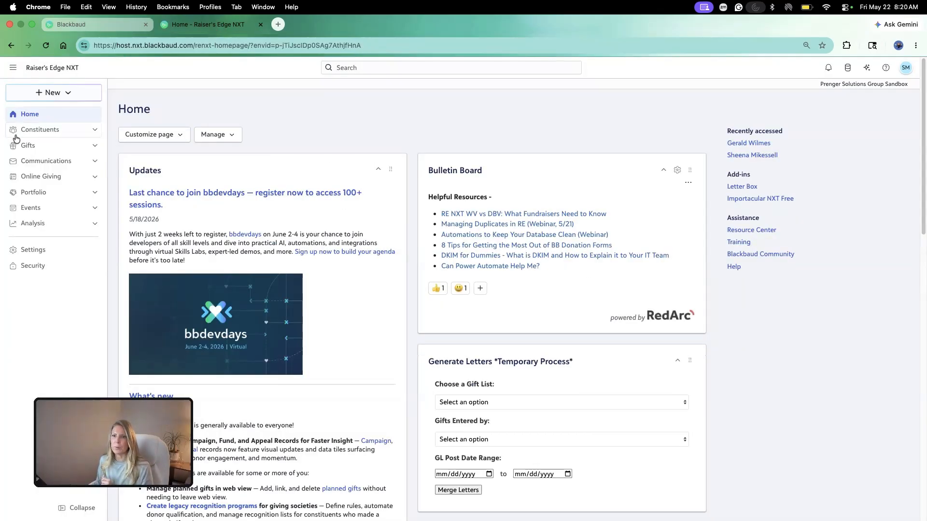
left_click(42, 130)
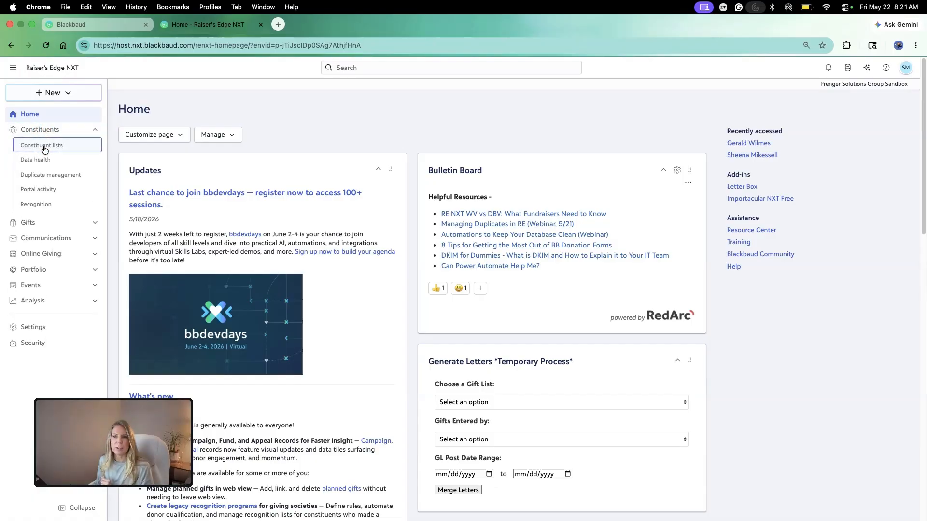
left_click(43, 146)
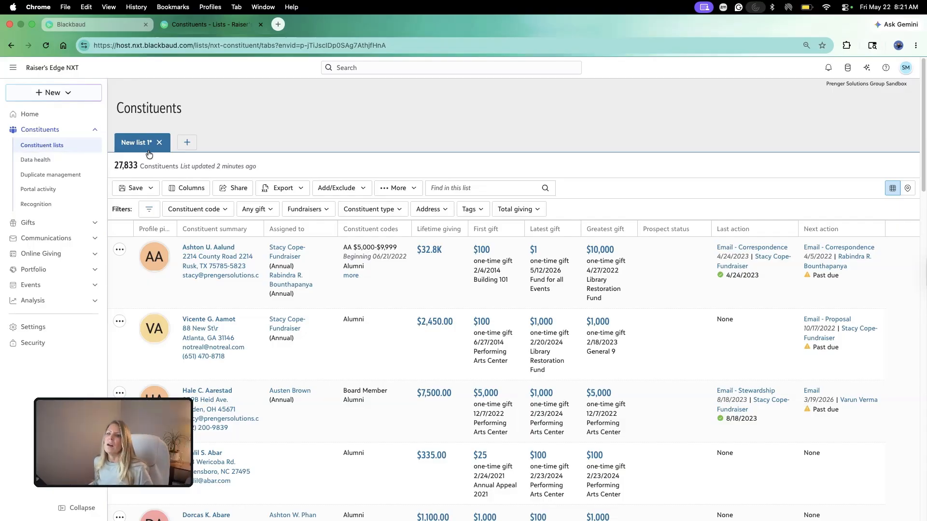
- Save the constituent list as a new list named "WF: Society Giving Cards" that others can manage
left_click(145, 188)
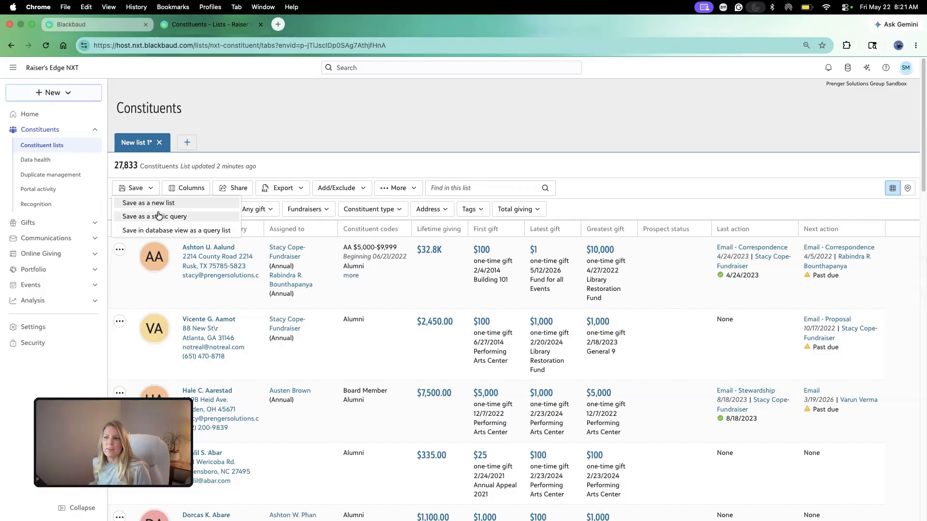
left_click(156, 203)
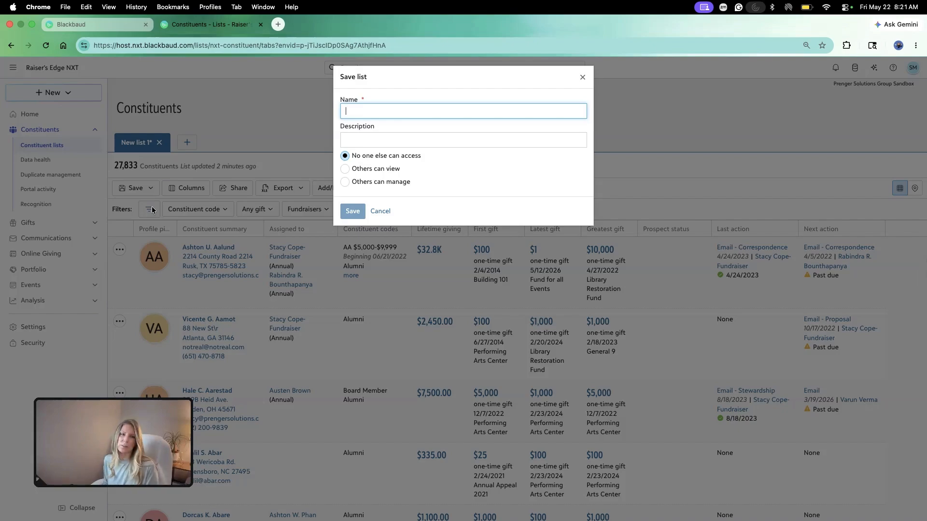
type("W")
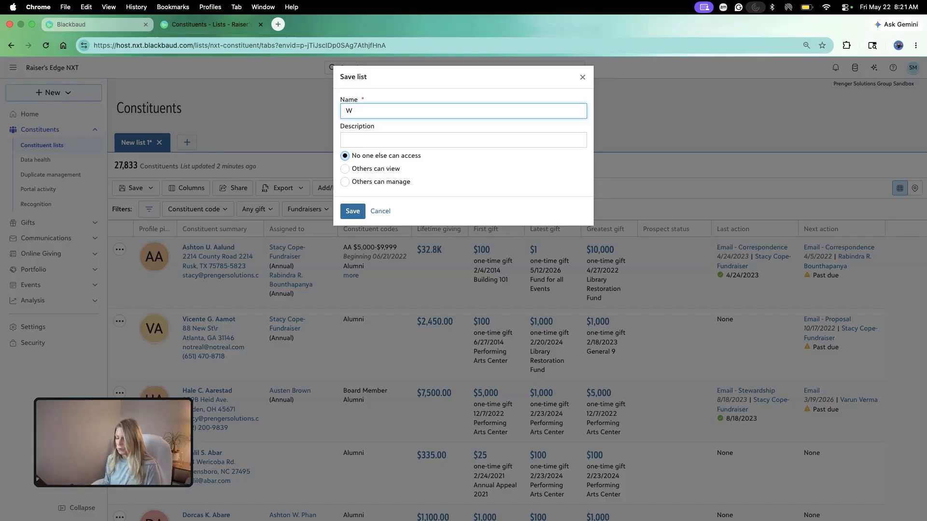
type("F")
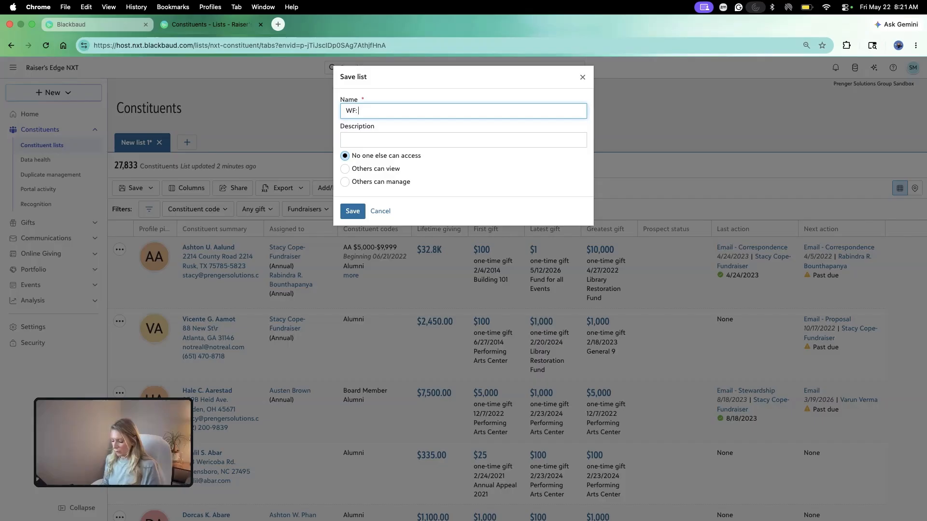
type(": Soci")
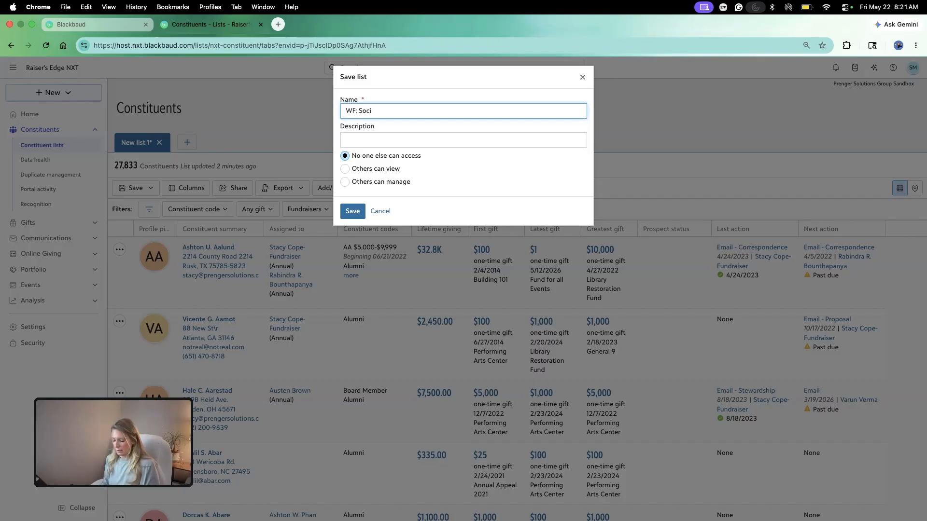
type("ety Giving")
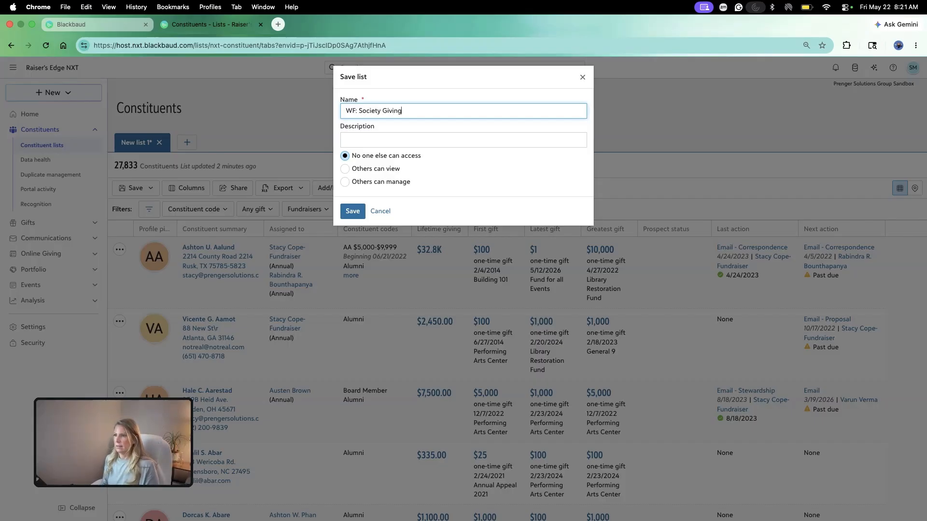
type(" Cards")
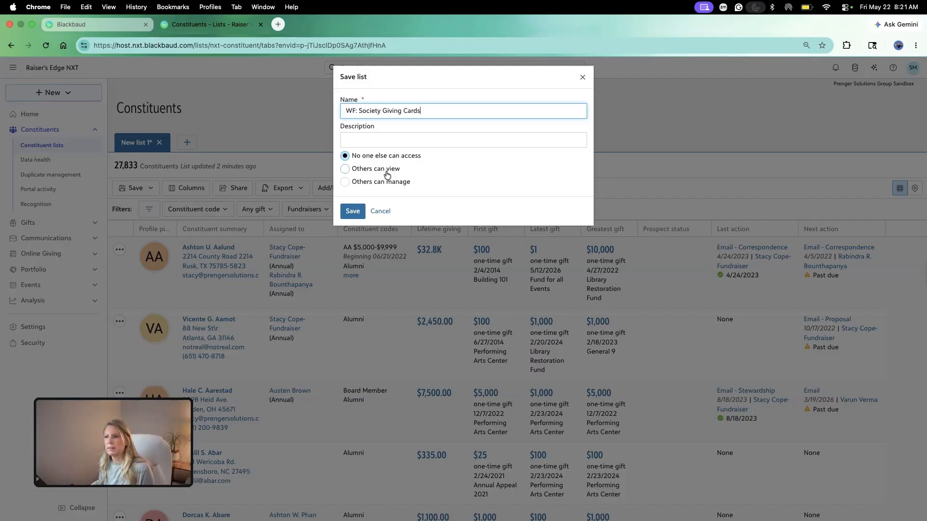
left_click(376, 183)
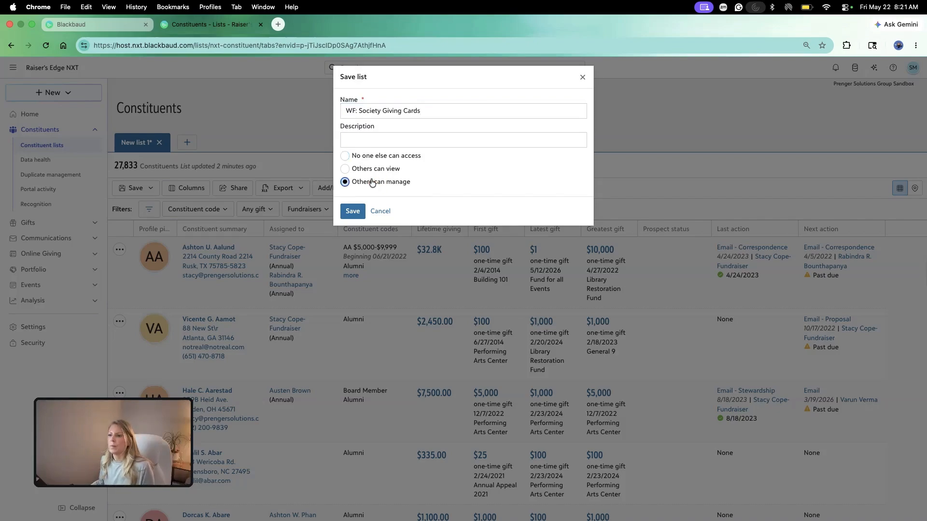
left_click(352, 211)
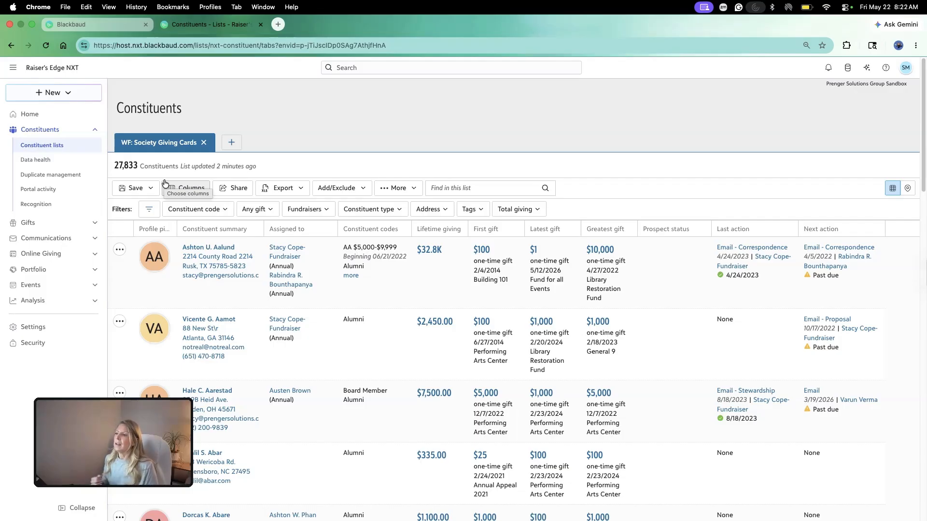
left_click(254, 213)
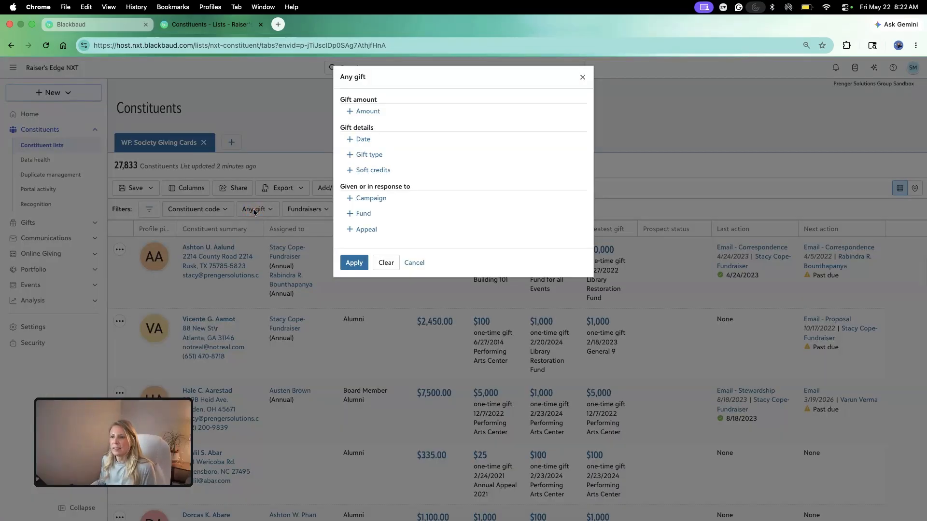
right_click(421, 263)
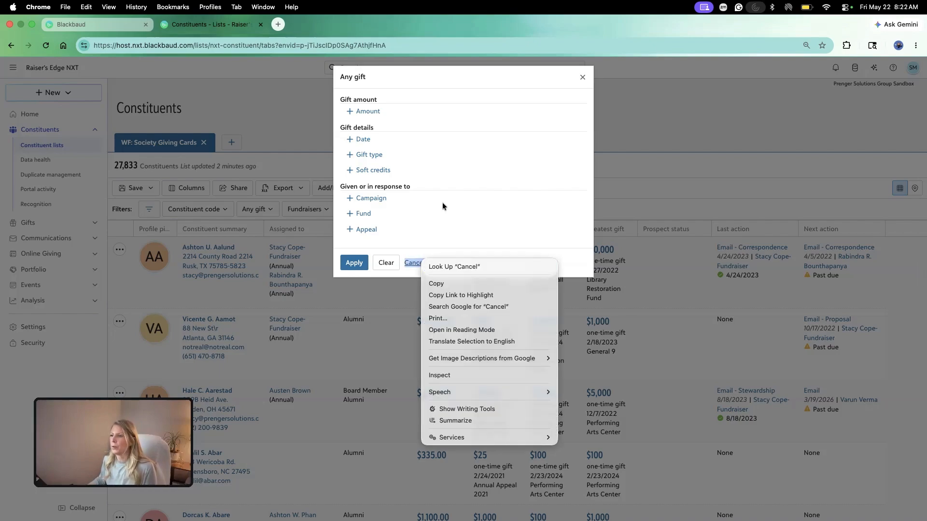
left_click(441, 202)
left_click(414, 266)
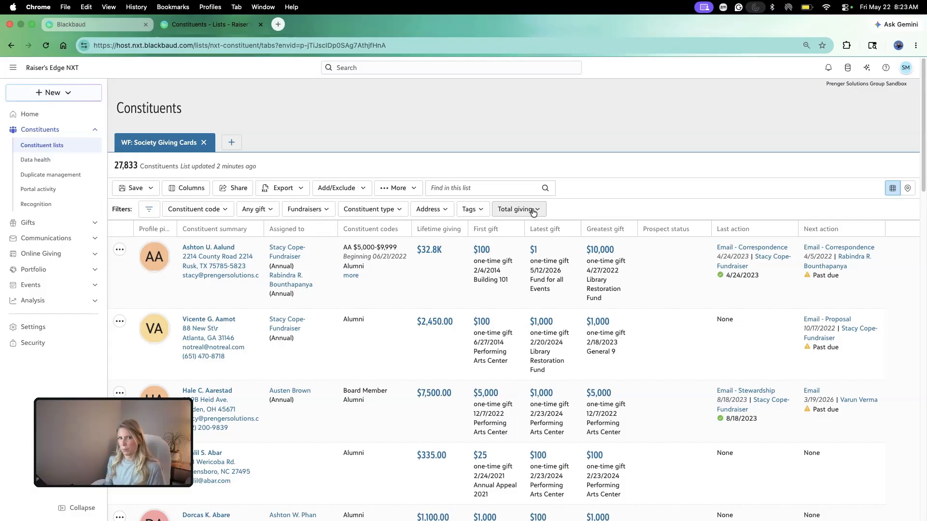
- Set the total giving filter to greater than or equal to $5,000.00 with the date range "This calendar year"
left_click(530, 209)
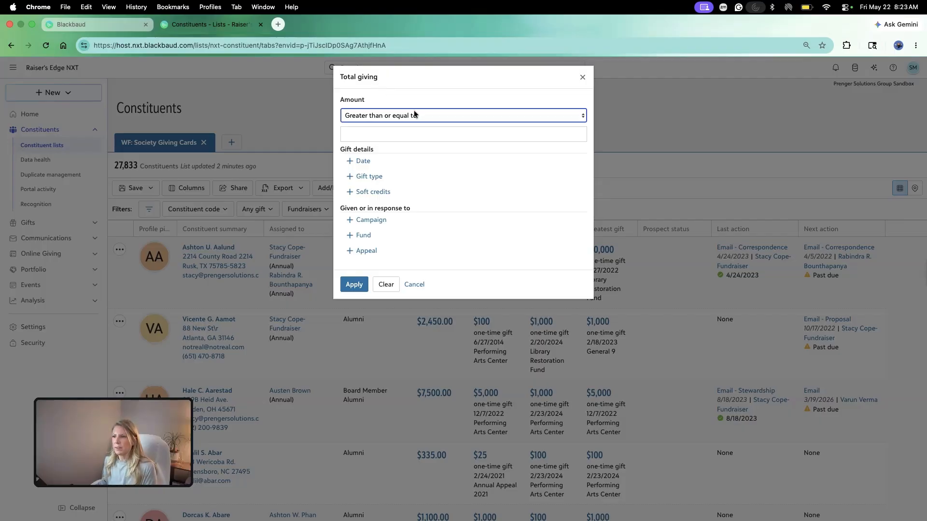
left_click(415, 133)
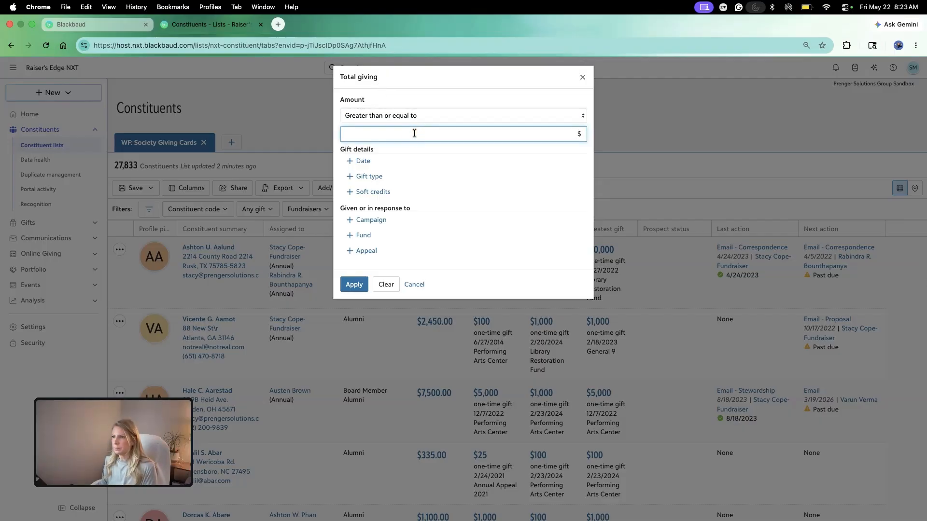
type("5000")
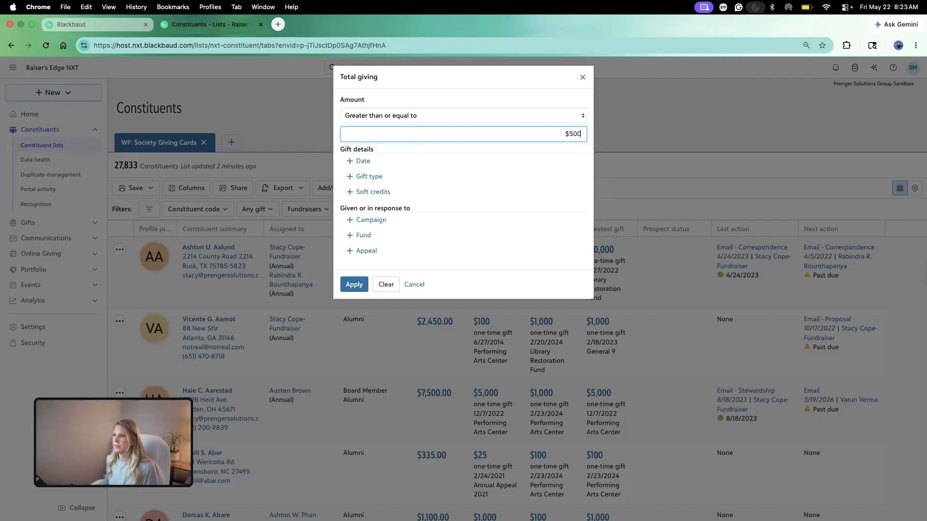
left_click(370, 164)
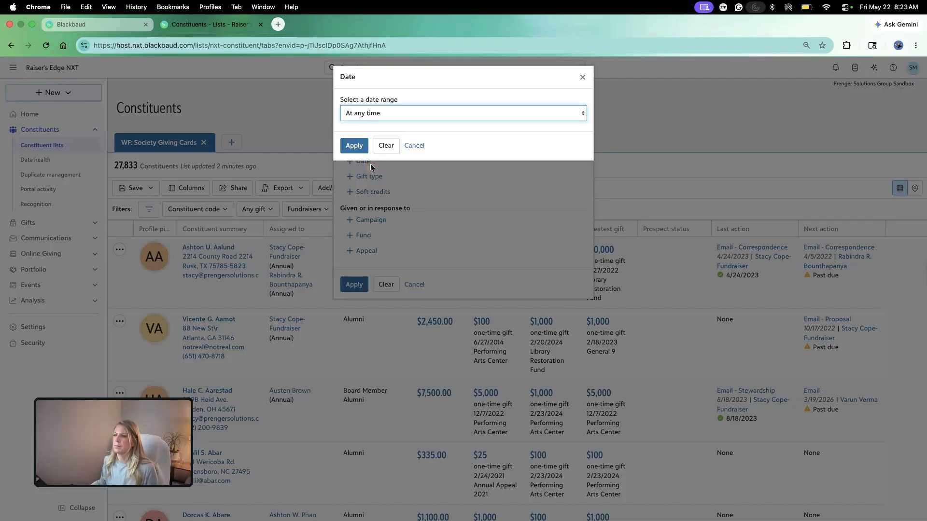
left_click(372, 114)
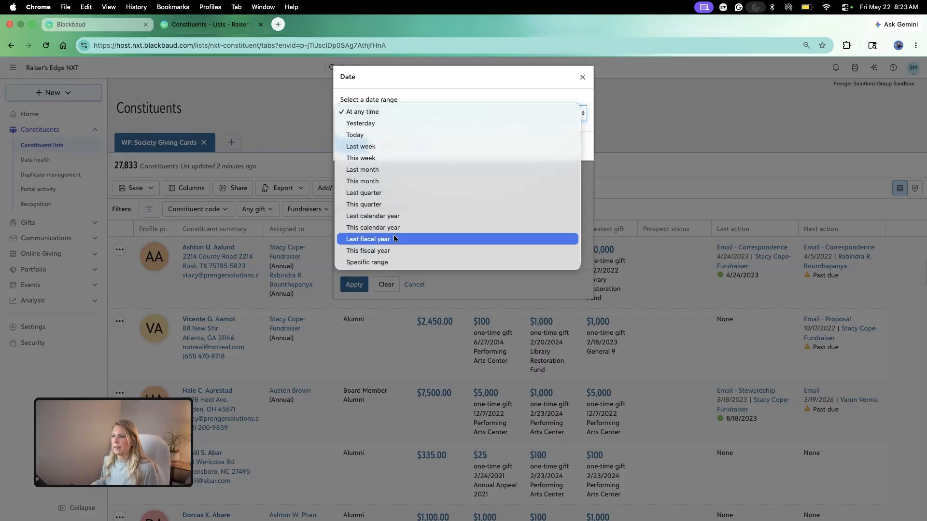
left_click(395, 230)
left_click(353, 145)
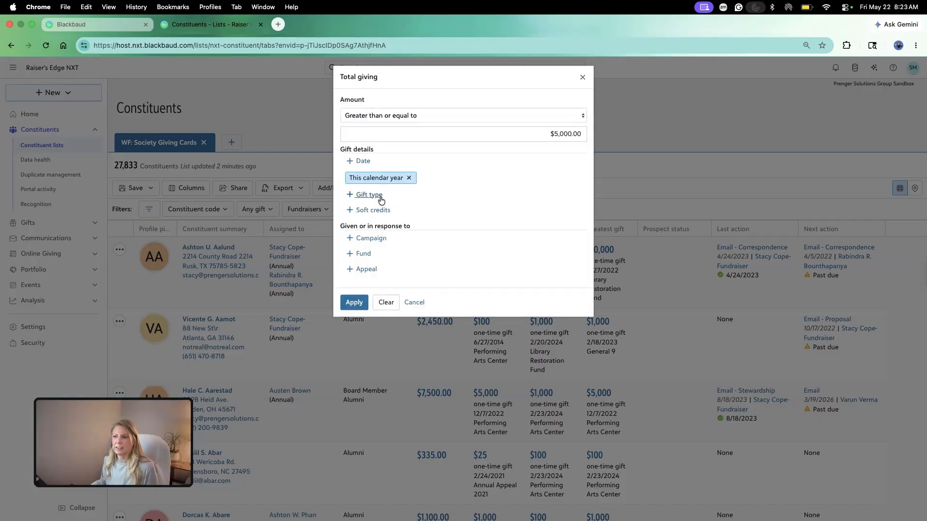
- Limit the total giving filter to One-time gift, Pledge payment, Recurring gift payment, Stock/property and Matching gift payment
left_click(378, 199)
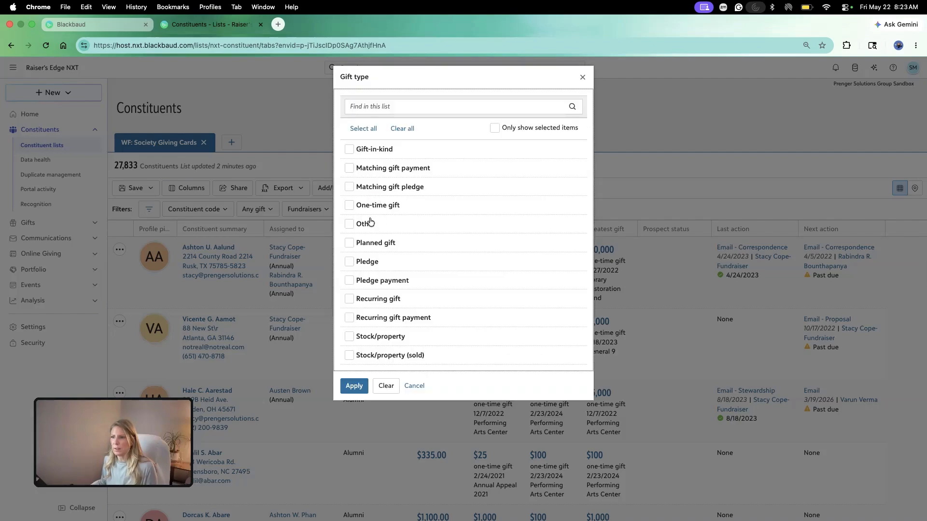
left_click(367, 207)
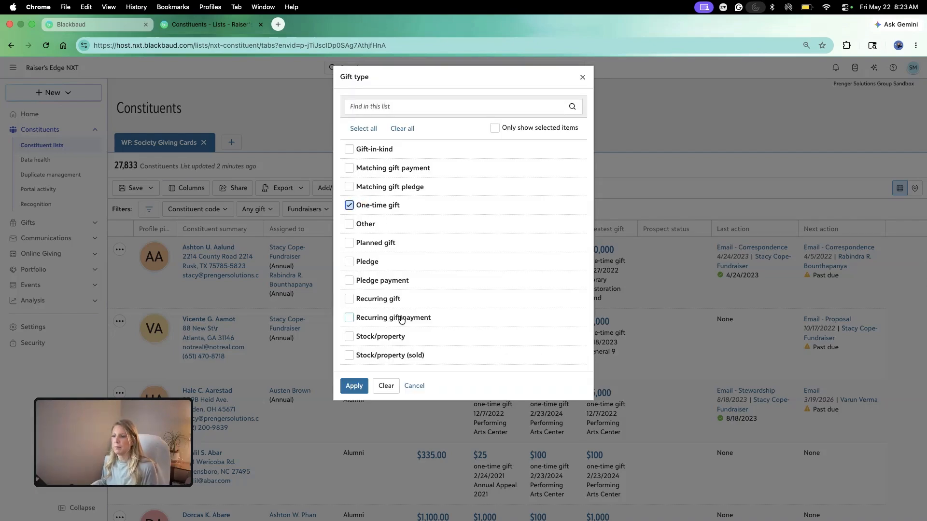
left_click(384, 281)
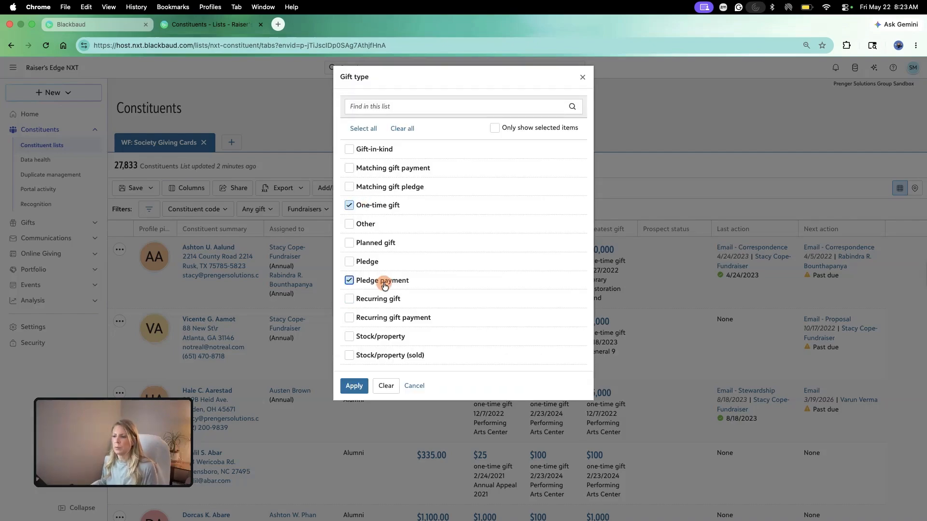
left_click(392, 316)
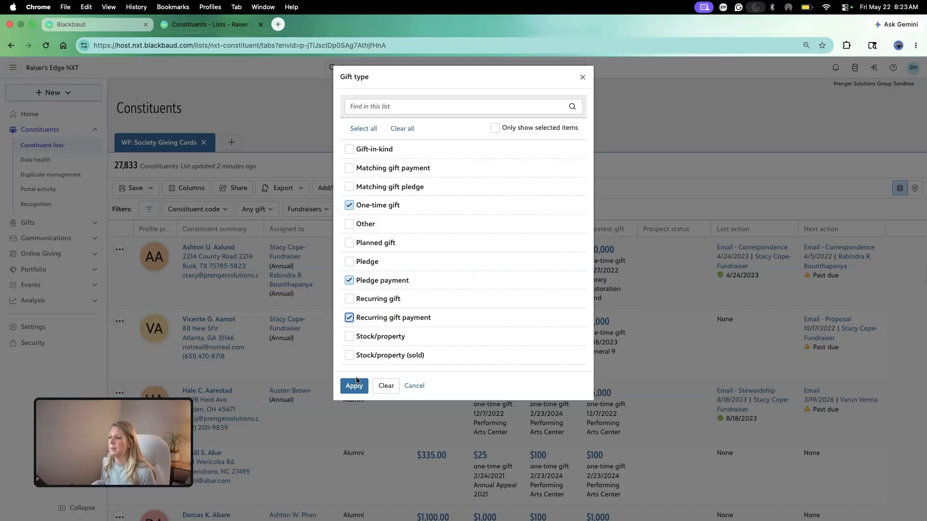
left_click(350, 339)
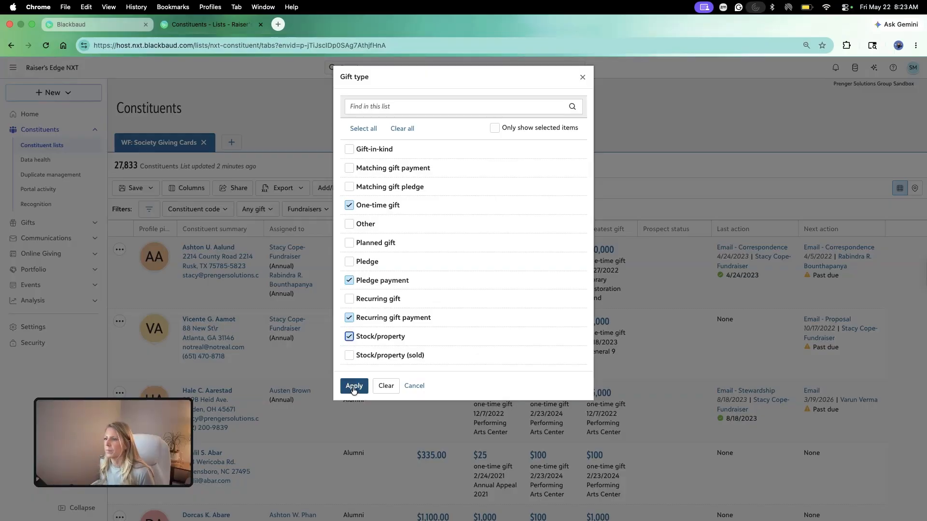
left_click(349, 168)
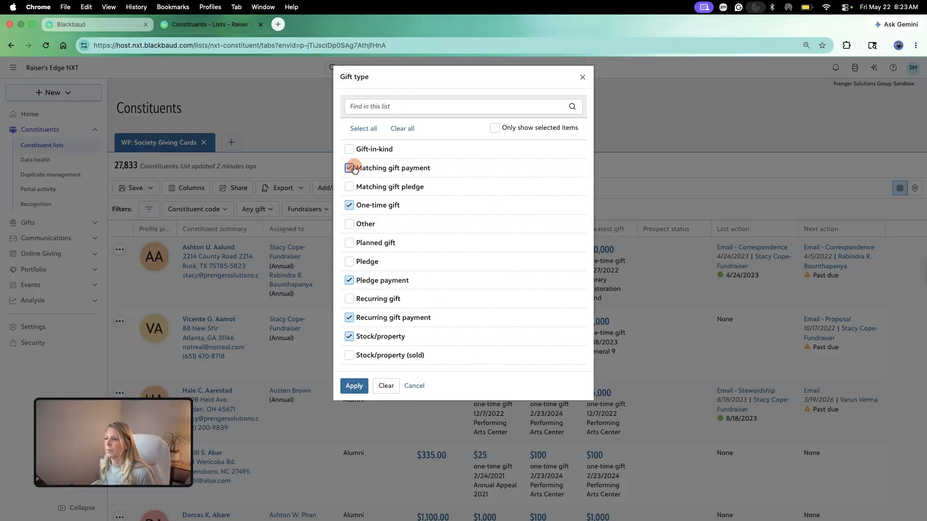
left_click(357, 386)
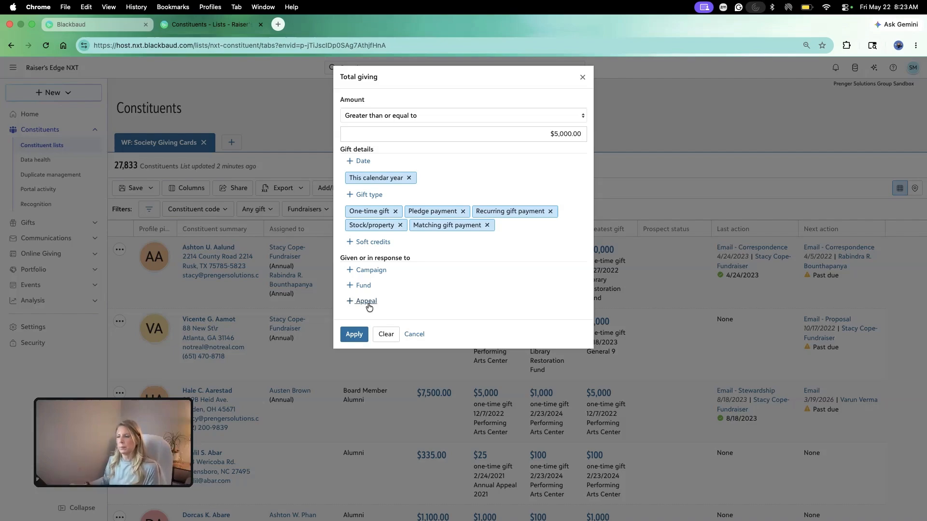
- Restrict the total giving filter to campaign Annual Appeal, fund Annual Fund and appeal 2026 Membership, and apply the filter to the list
left_click(371, 270)
left_click(350, 320)
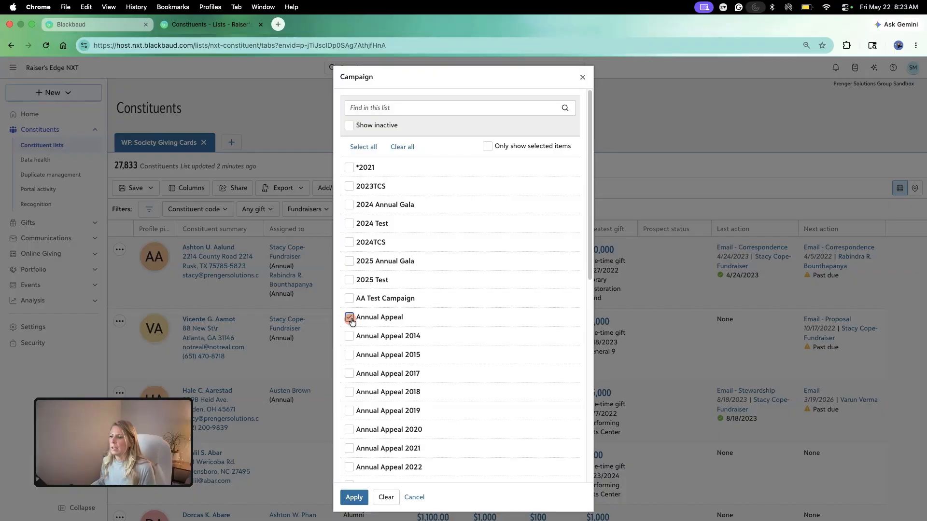
left_click(354, 498)
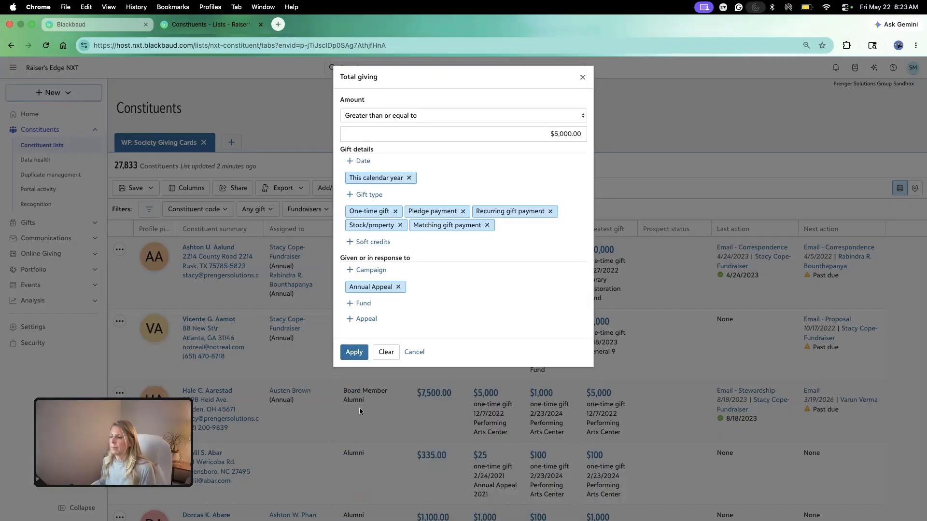
left_click(363, 319)
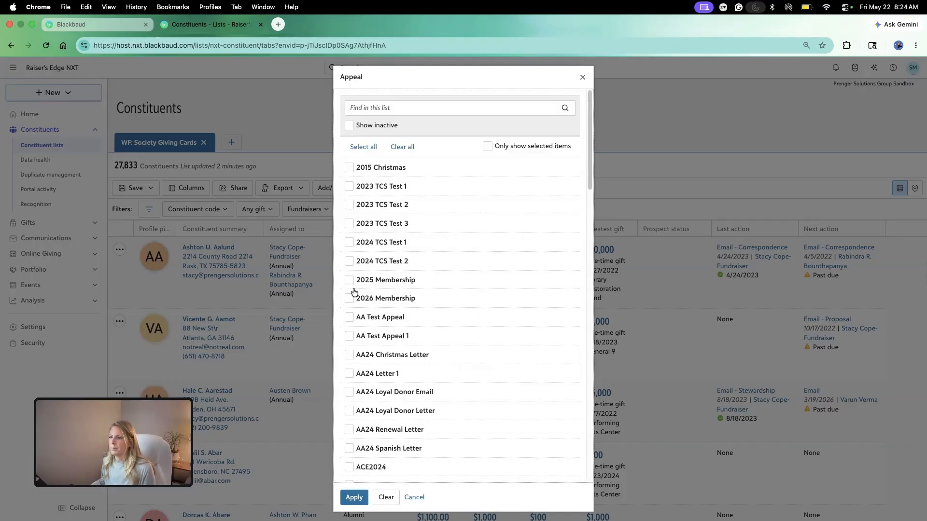
left_click(349, 298)
left_click(353, 497)
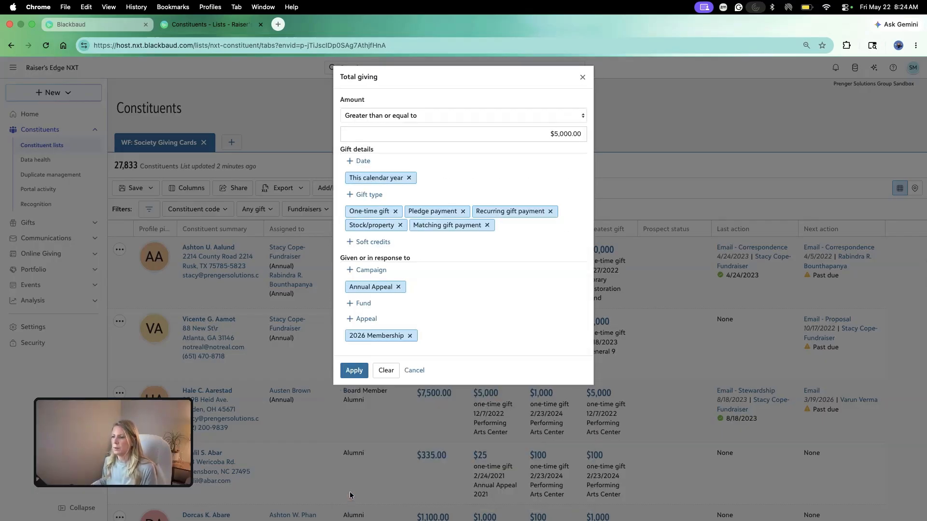
left_click(359, 305)
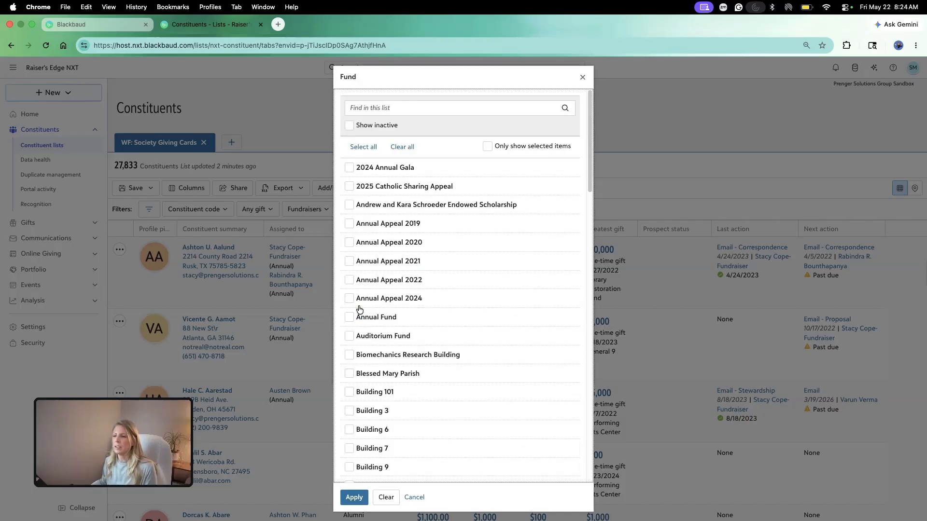
left_click(349, 318)
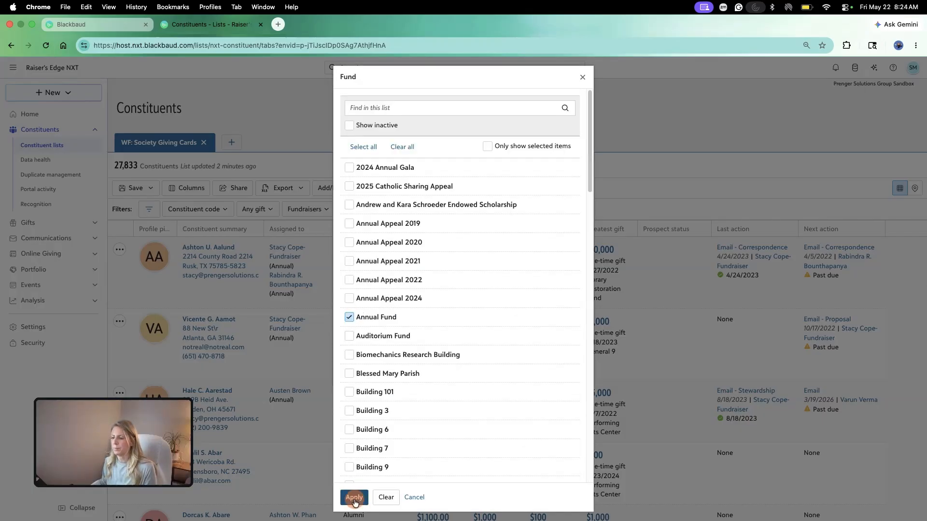
left_click(354, 498)
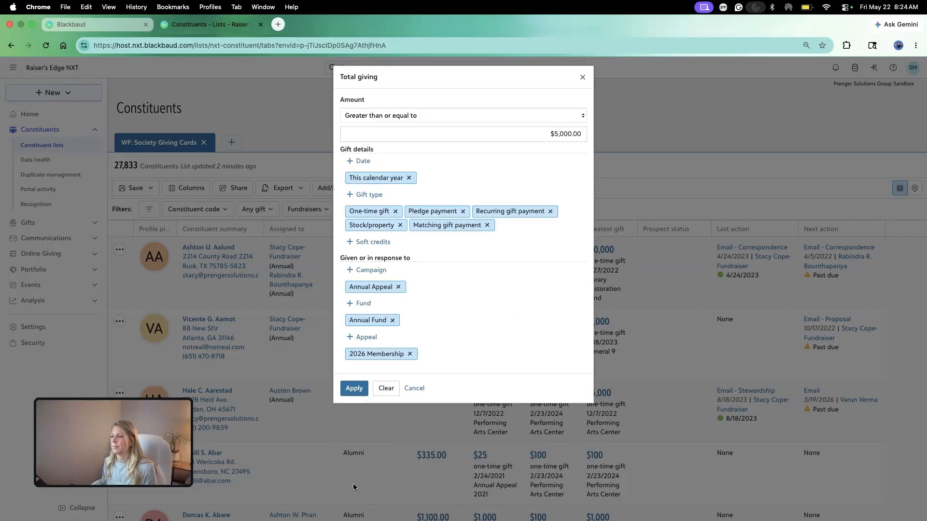
left_click(354, 388)
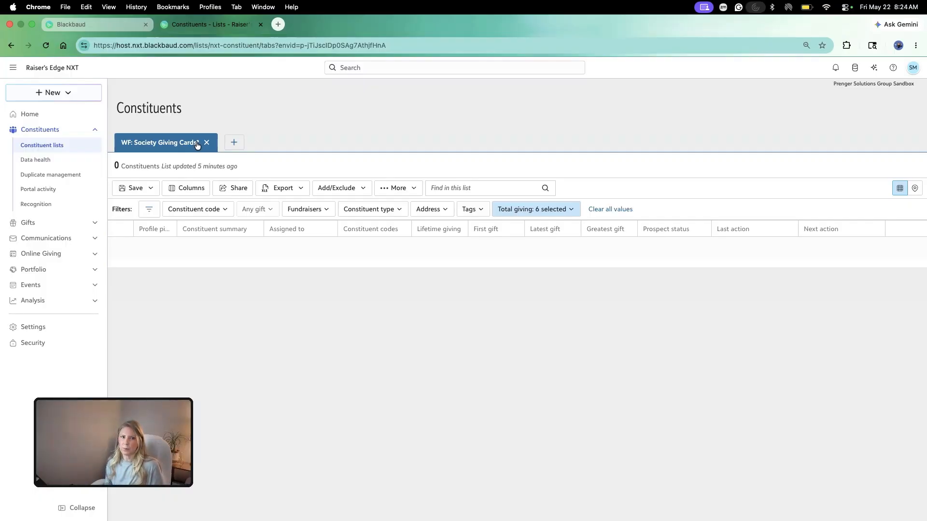
- Save the filter changes to the "WF: Society Giving Cards" list, keeping its name and access setting
left_click(137, 189)
left_click(152, 204)
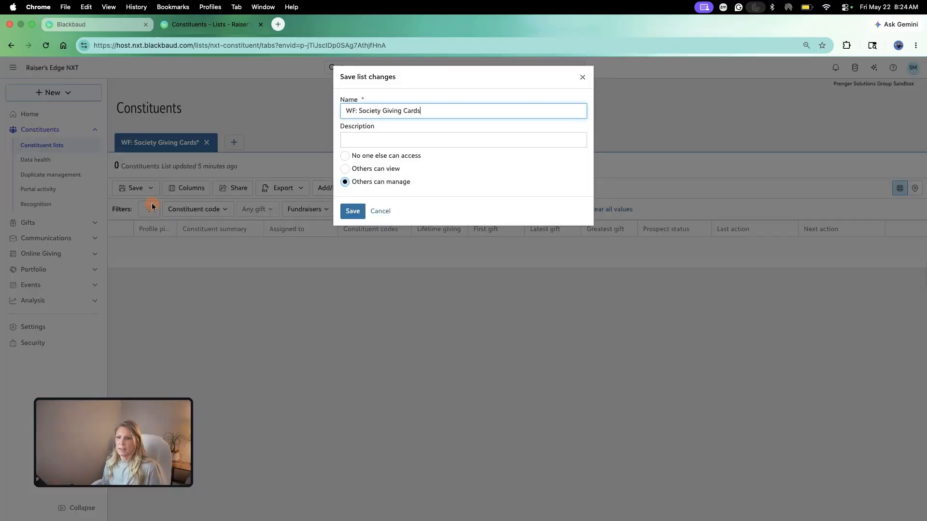
left_click(360, 211)
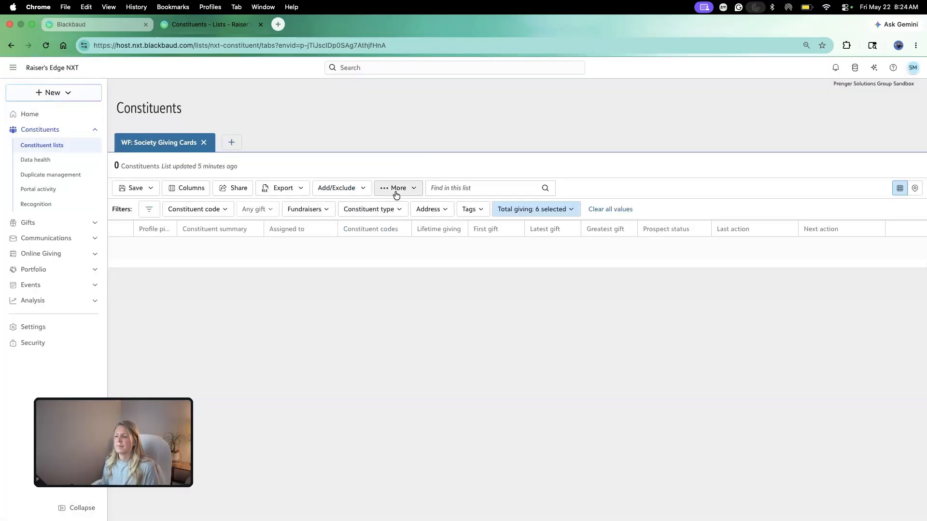
- In the workflow's browser tab, set the first step to the list "WF: Society Giving Cards" and apply the workflow to new constituents added to it
left_click(88, 25)
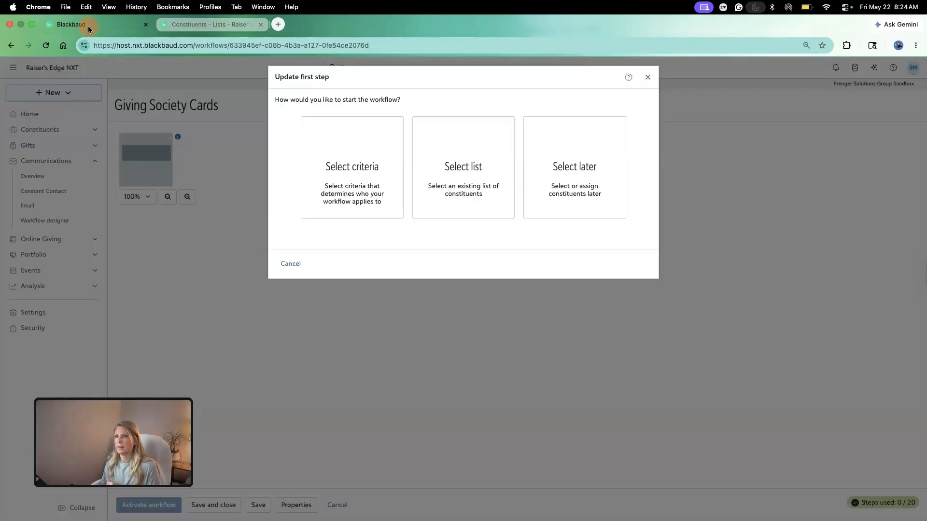
left_click(454, 173)
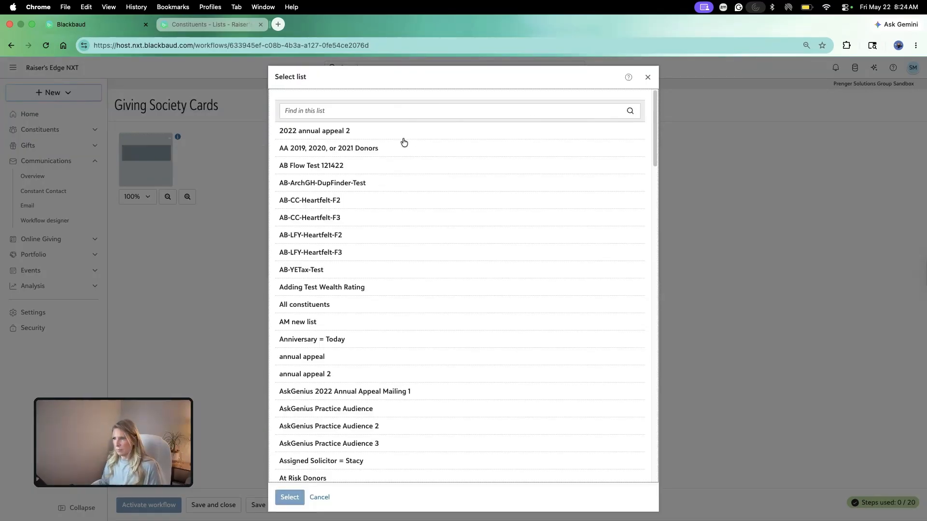
left_click(399, 111)
type("WF")
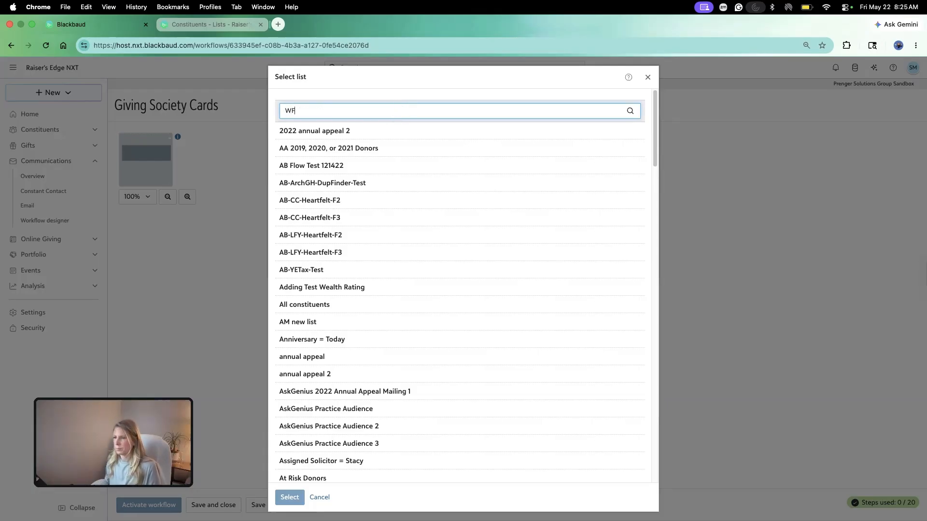
key("Return")
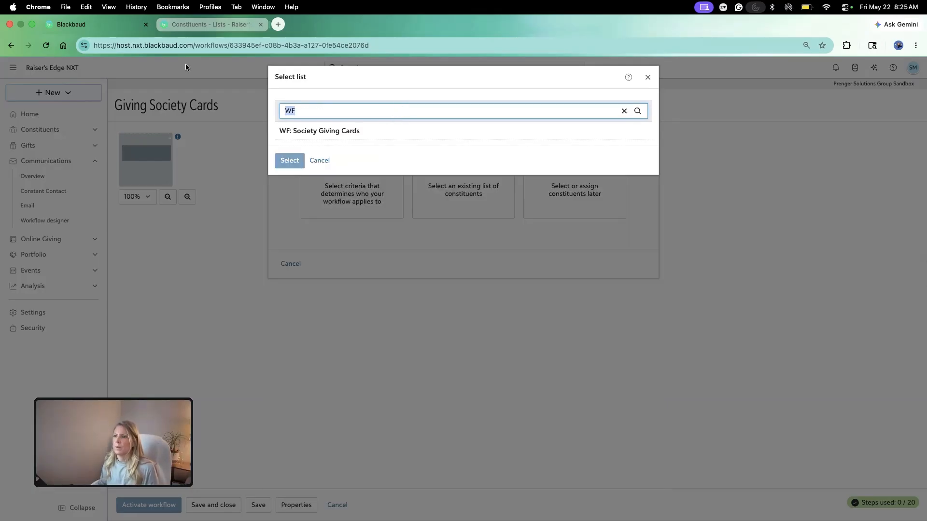
left_click(337, 130)
left_click(289, 159)
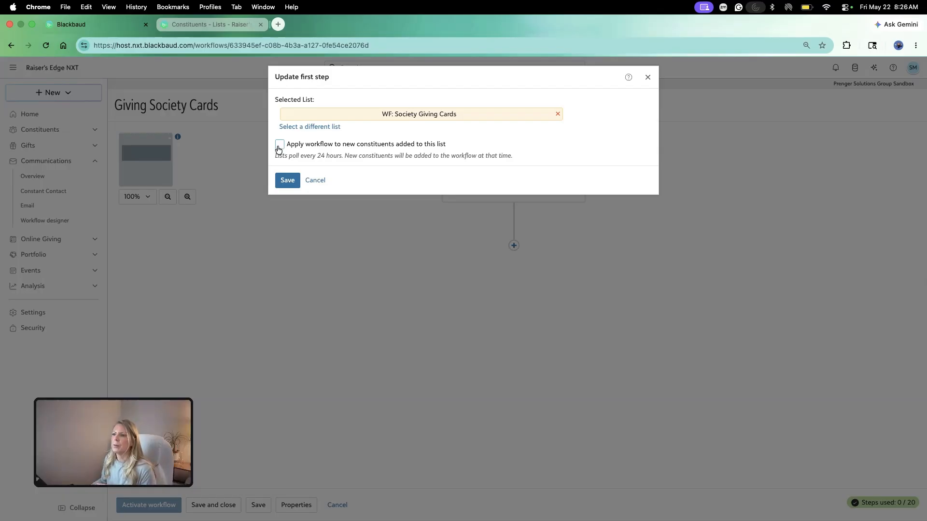
left_click(279, 146)
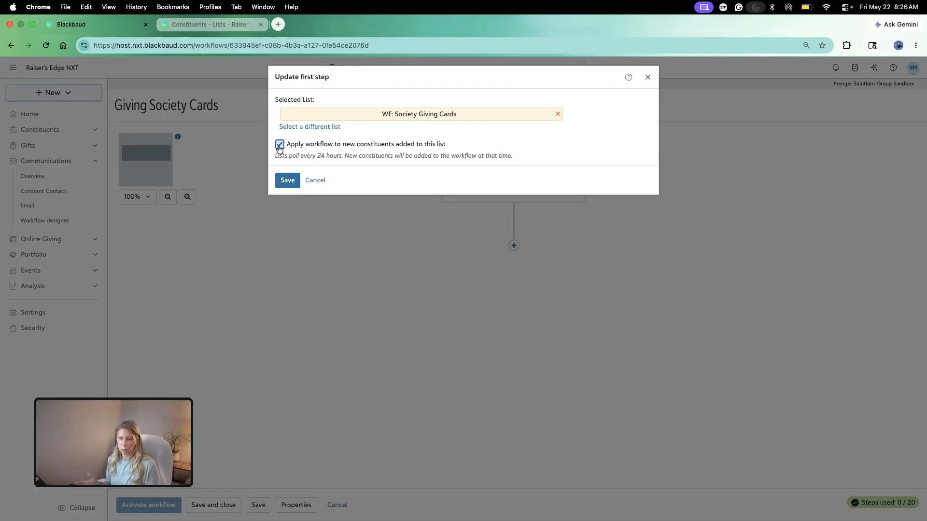
left_click(288, 179)
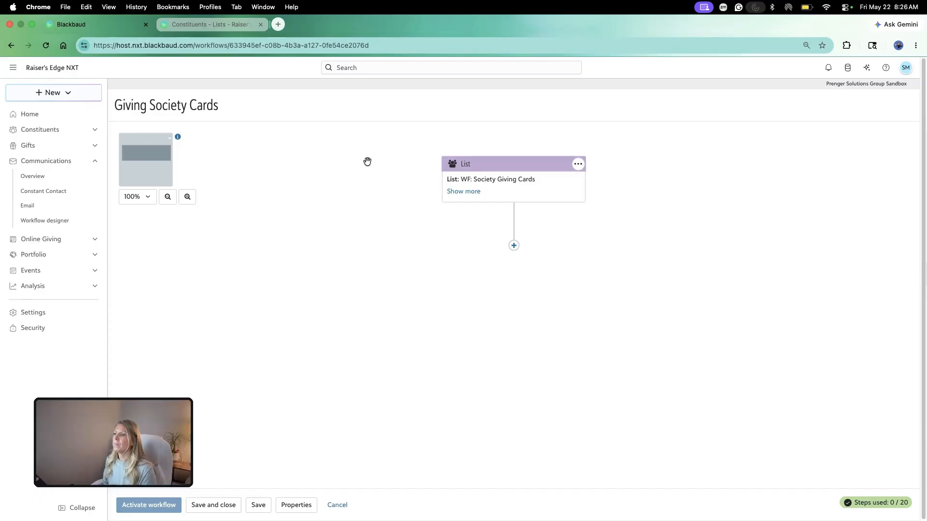
- Add an action after the list step, with kind Mail and type "Giving Card - 5k+"
left_click(514, 245)
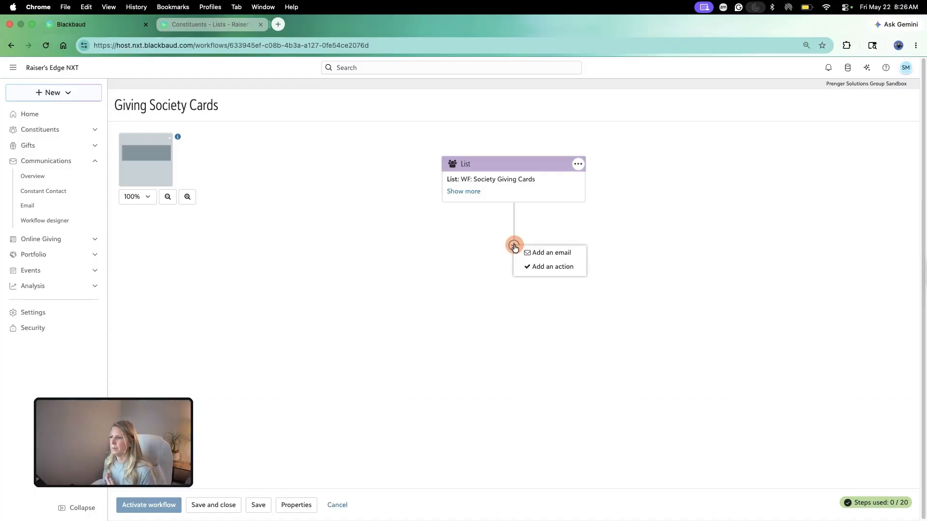
left_click(547, 267)
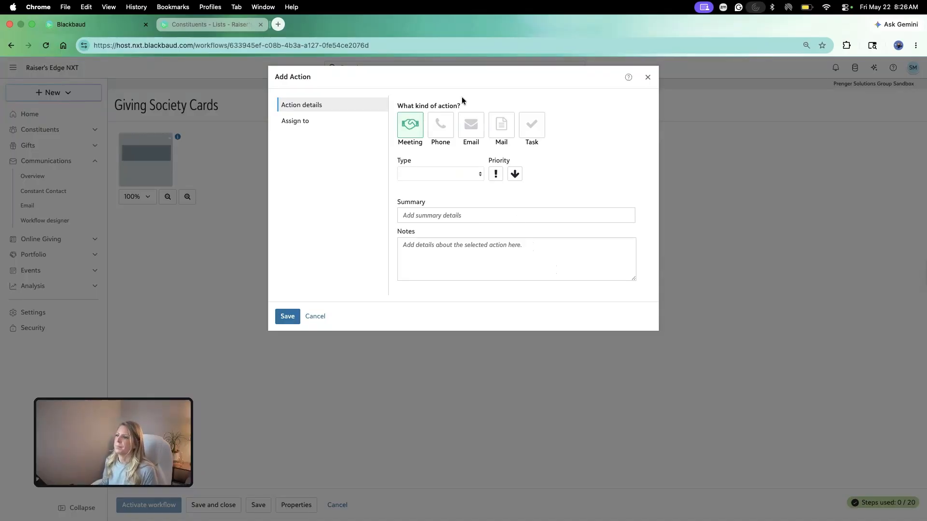
left_click(502, 124)
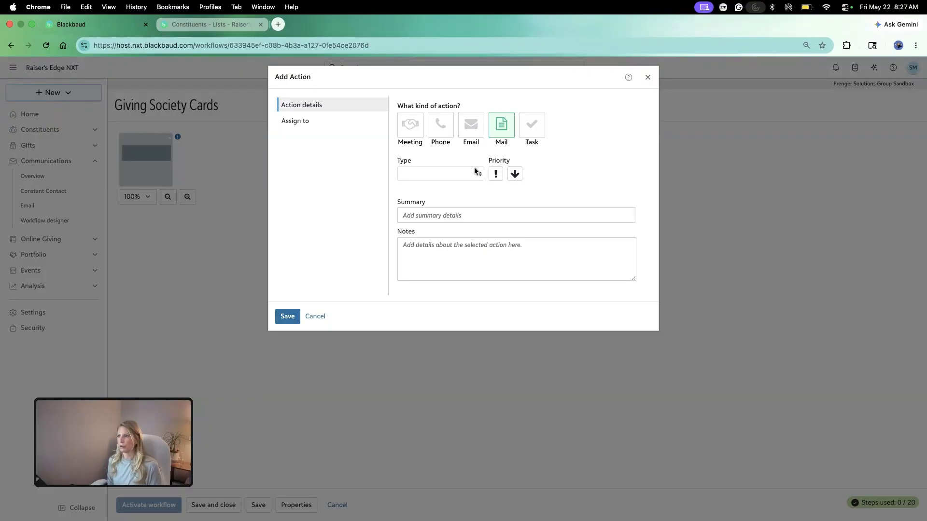
left_click(451, 175)
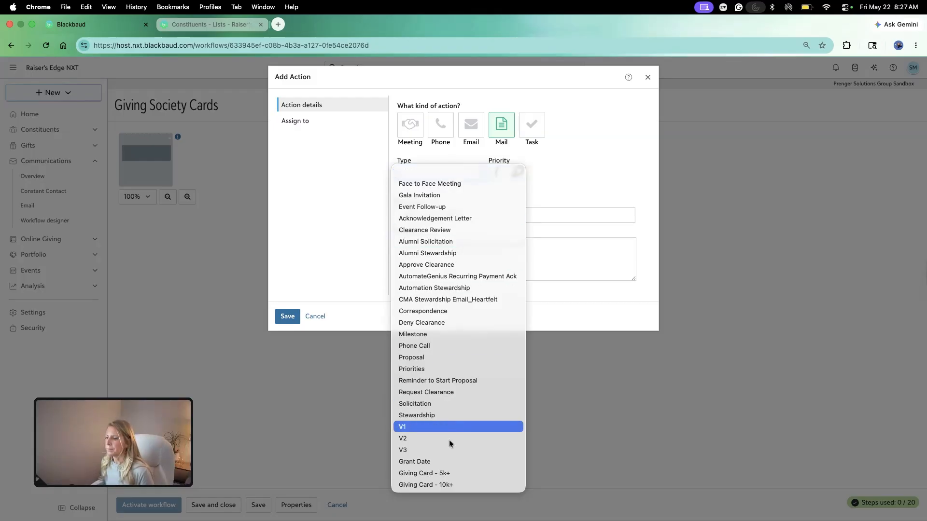
left_click(444, 473)
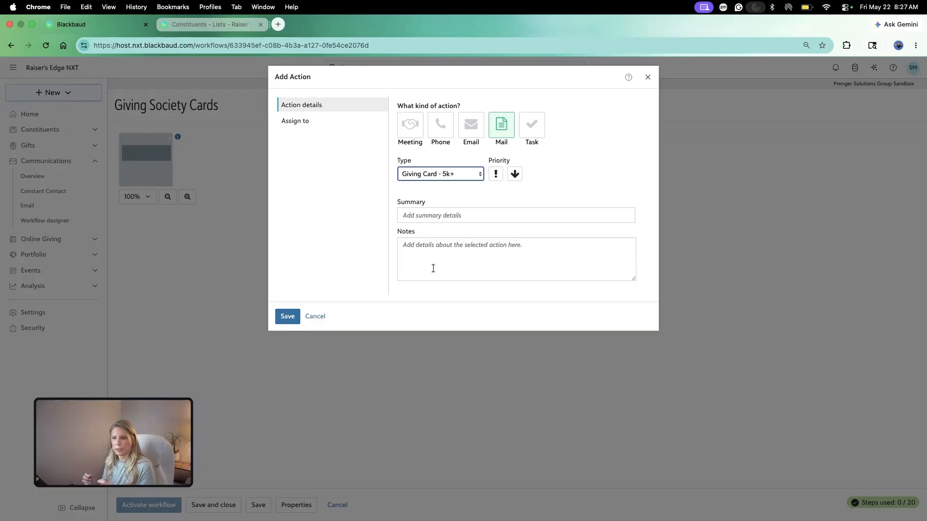
- Enter "2026 Giving Cards" as the action's summary
left_click(447, 214)
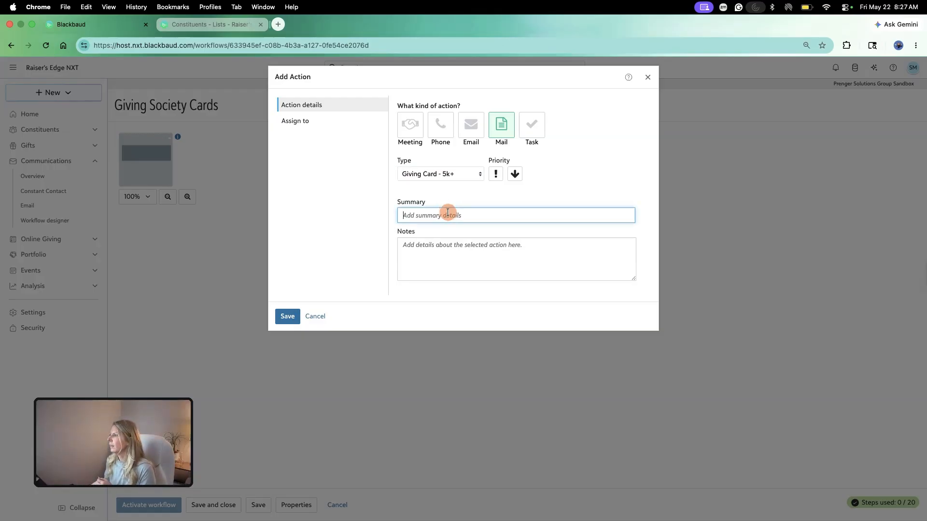
type("2026")
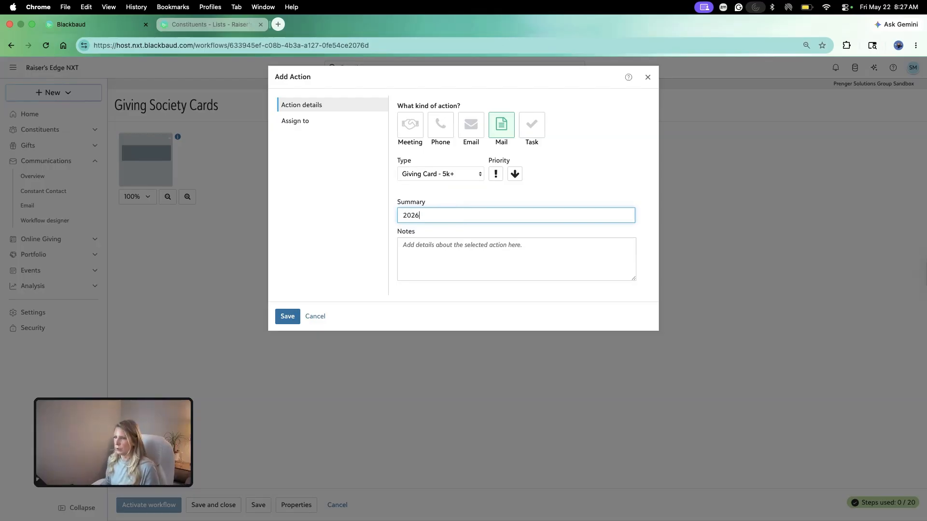
type(" Giving Ca")
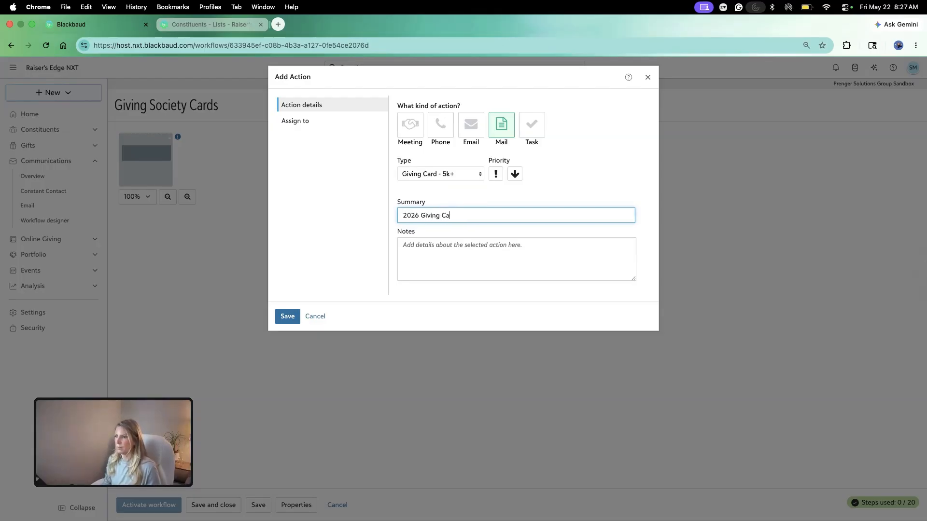
type("rds")
- Enter the action's notes as "Giving card to mailed to donor for contributiin."
key("Tab")
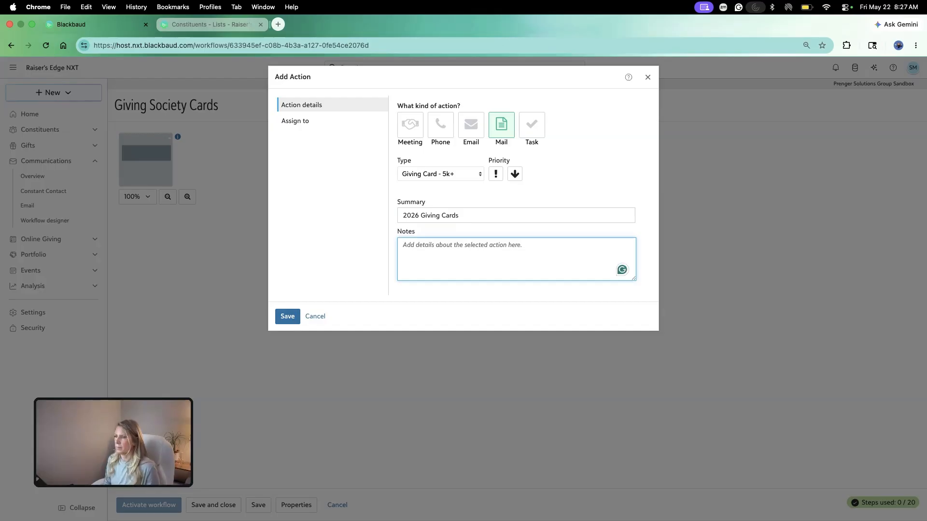
type("Giving")
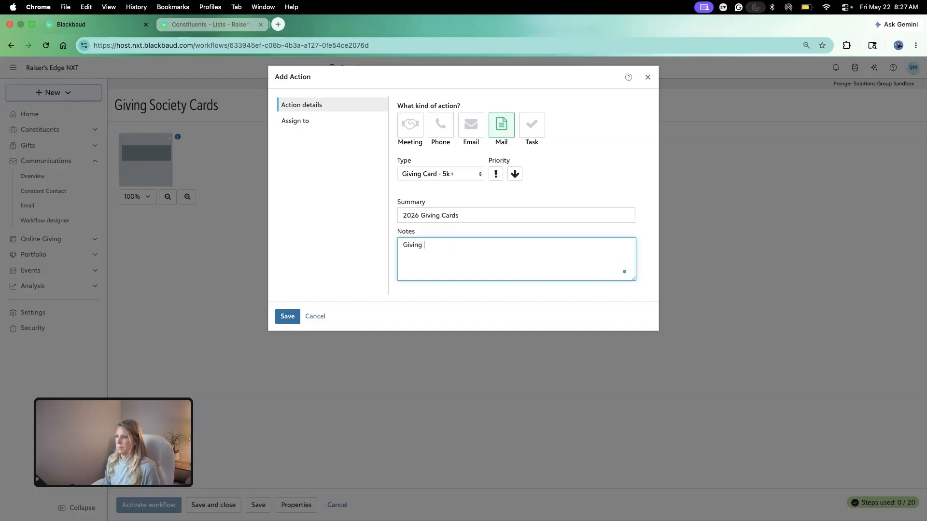
type(" card to ")
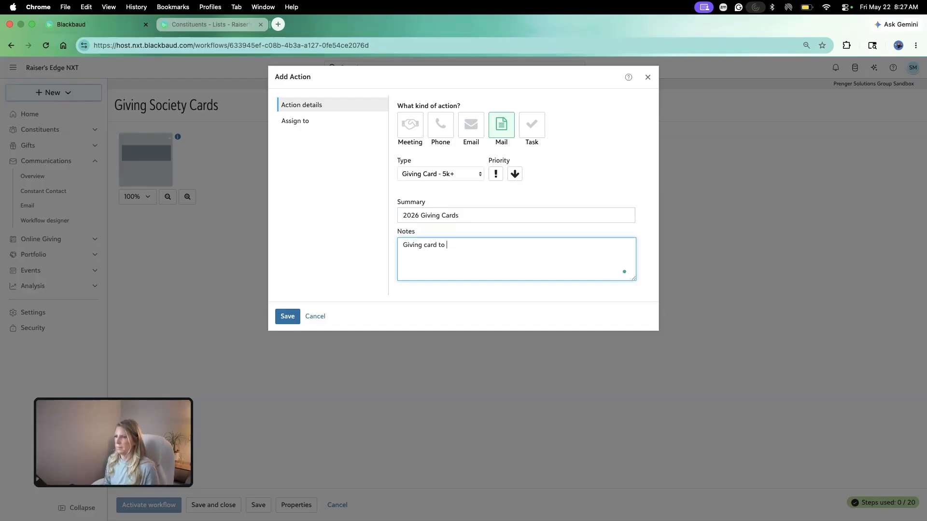
type("mailed to donor for ")
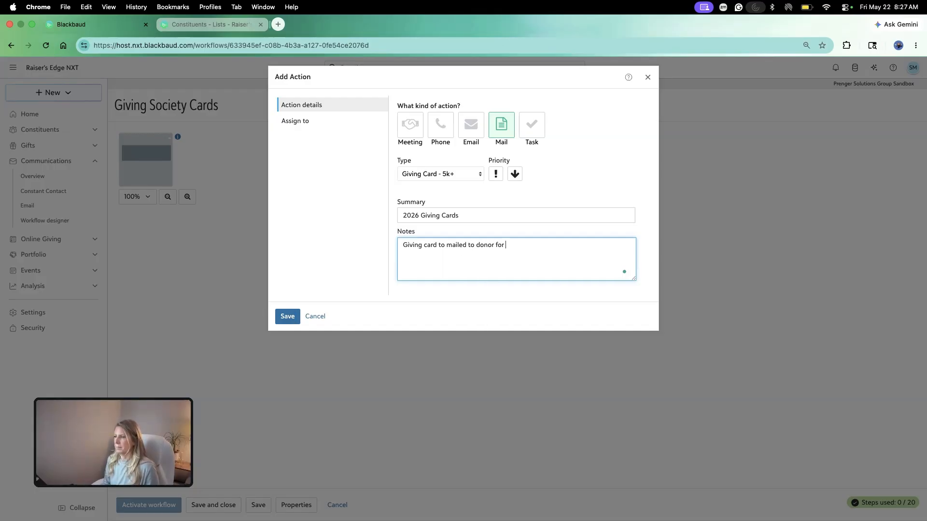
type("contr")
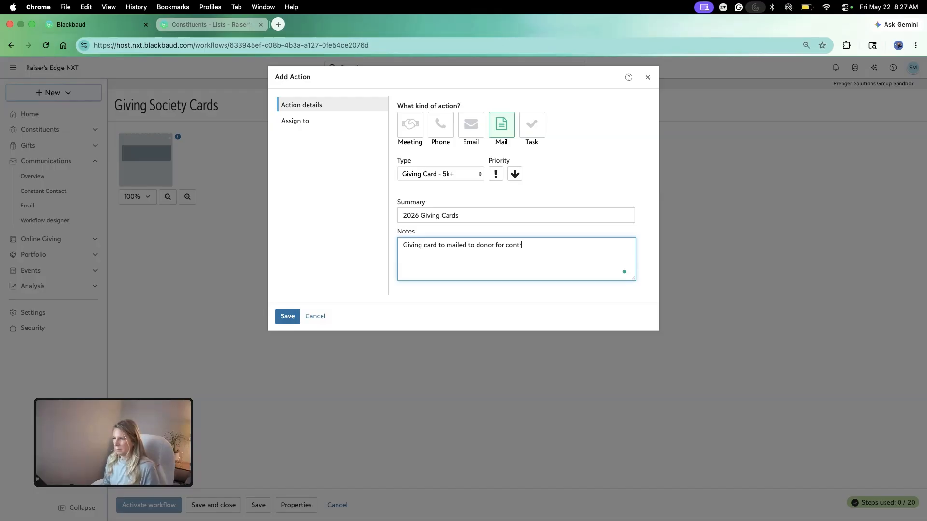
type("ibuti9on")
key("BackSpace")
key("BackSpace")
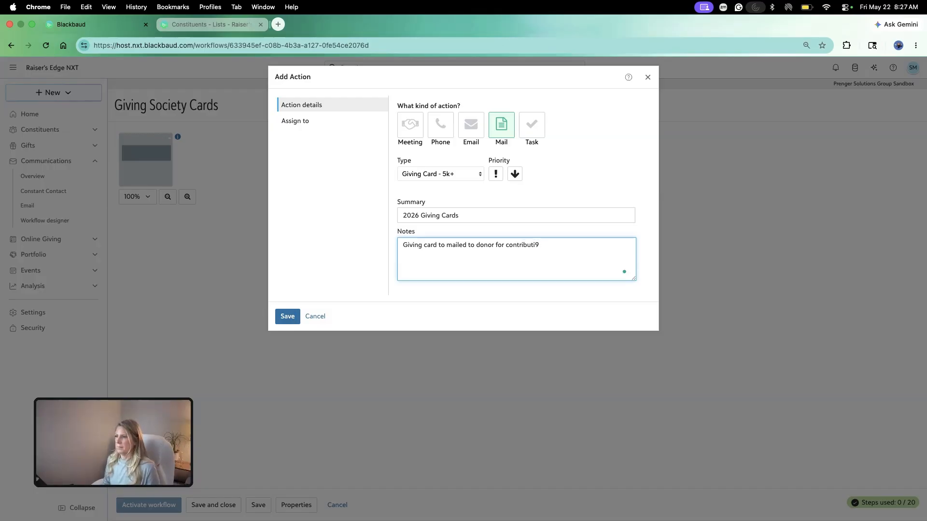
type("in.")
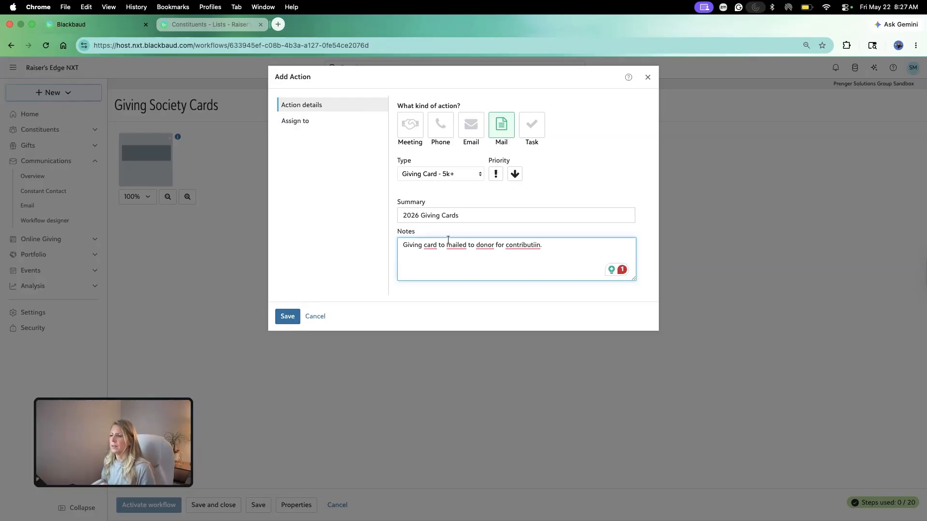
- Assign the mail action to a specifically selected fundraiser, searching by the fundraiser's surname, and save the action
left_click(297, 121)
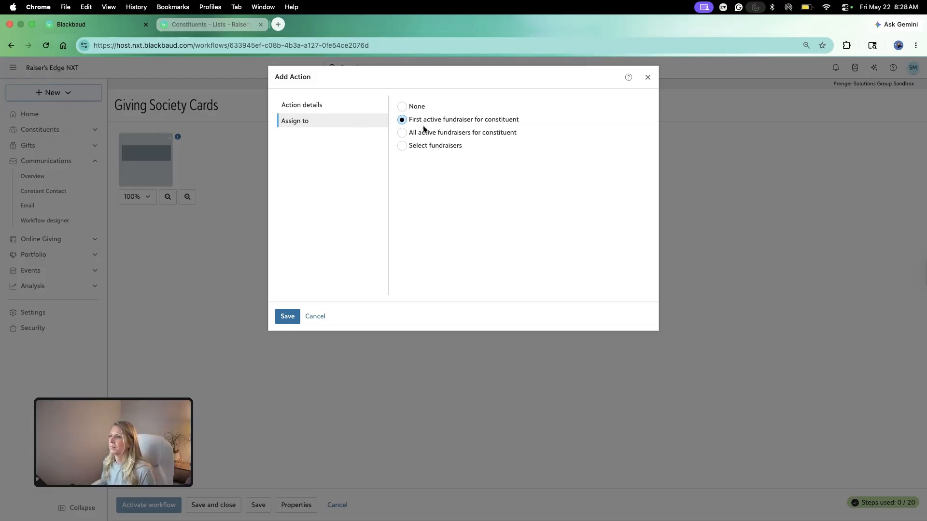
left_click(415, 150)
left_click(444, 175)
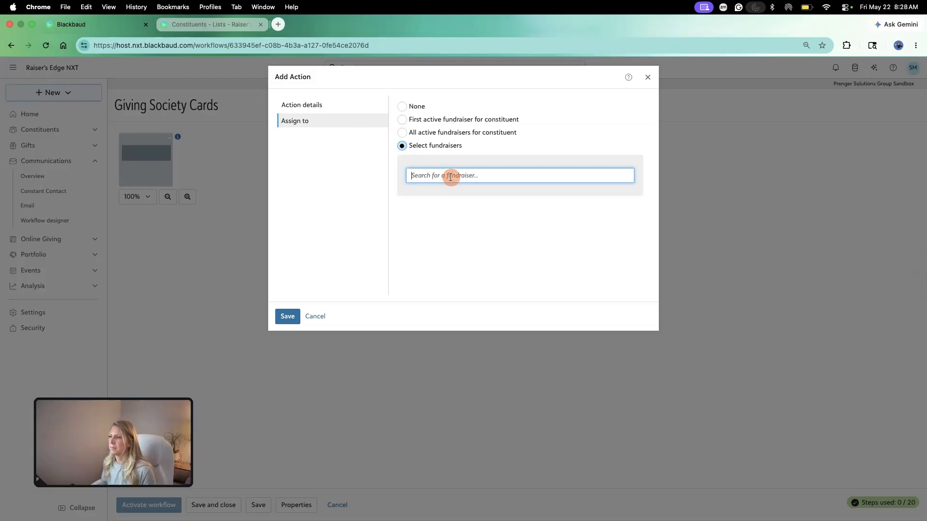
type("mikessell")
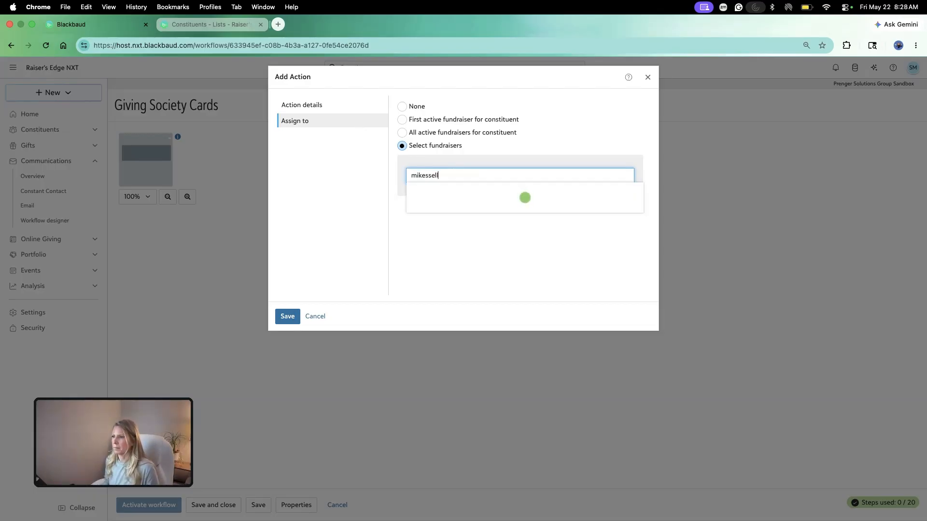
left_click(458, 189)
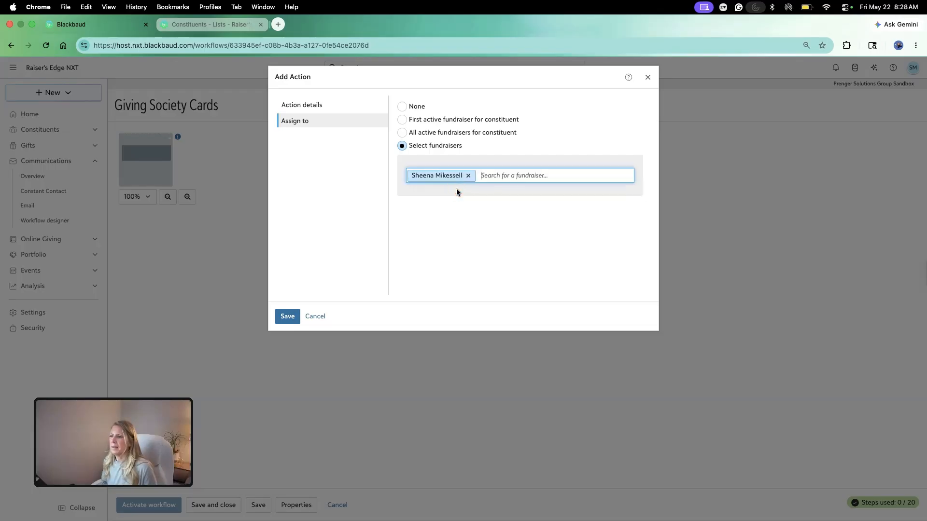
left_click(295, 318)
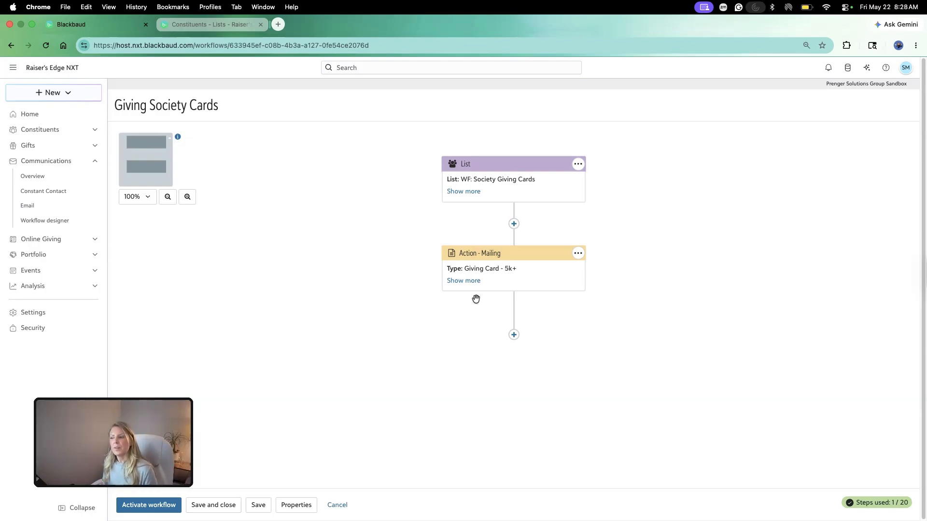
- Review which kinds of steps can be added after the mailing action, without adding one
left_click(514, 334)
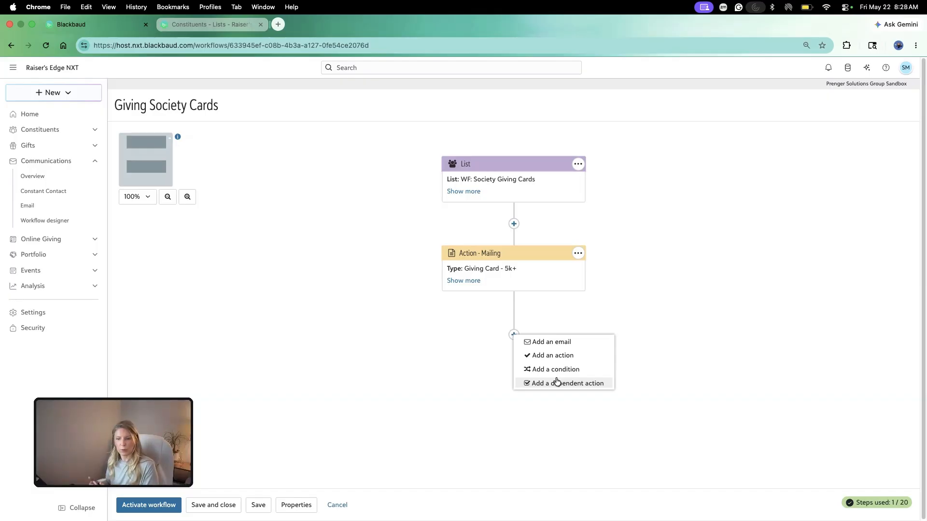
left_click(700, 221)
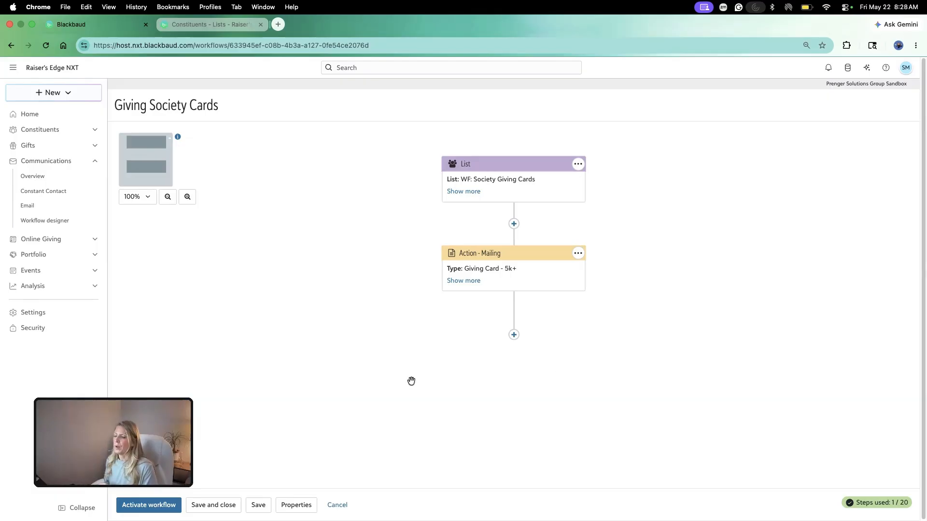
left_click(348, 390)
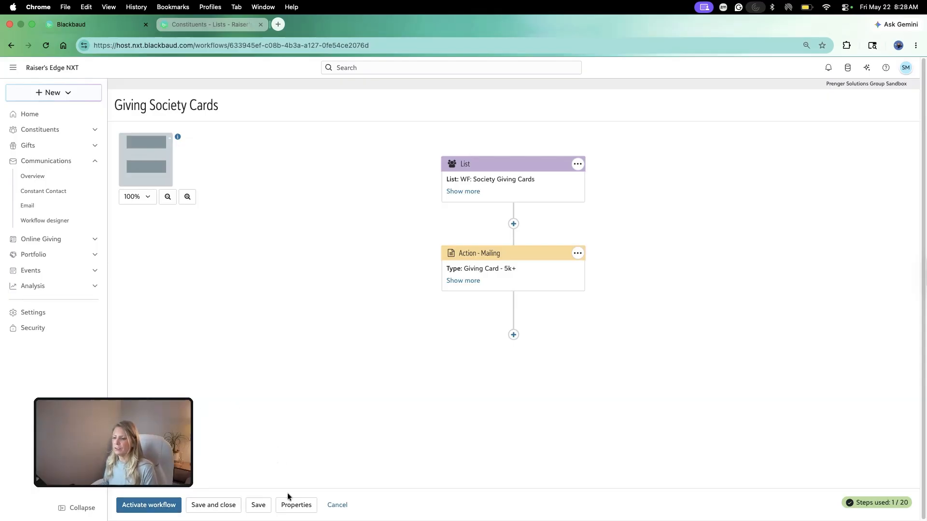
- Check the workflow's name and description without changing them, and save and close the workflow
left_click(298, 505)
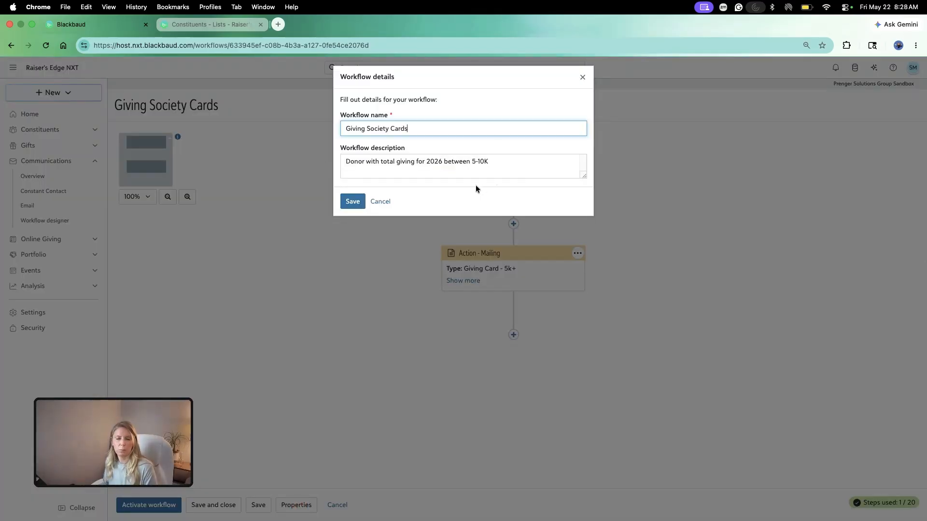
left_click(376, 209)
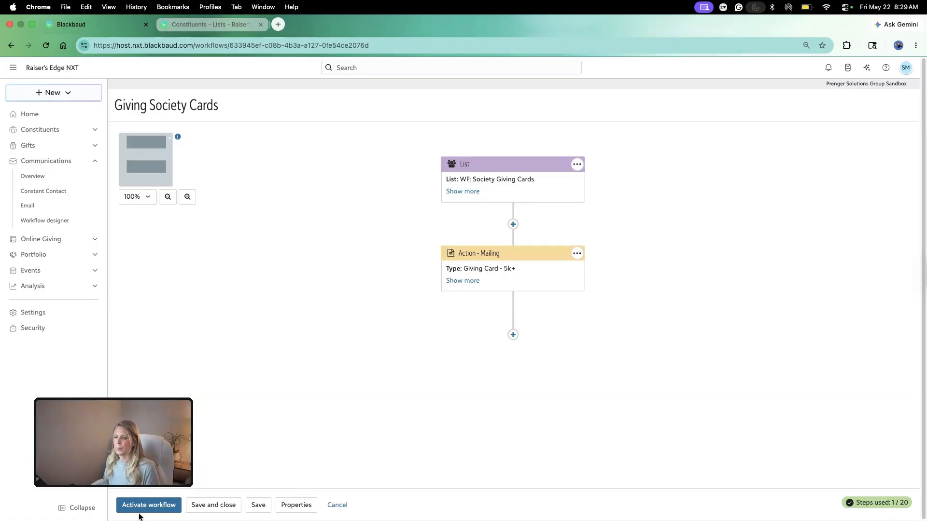
left_click(206, 511)
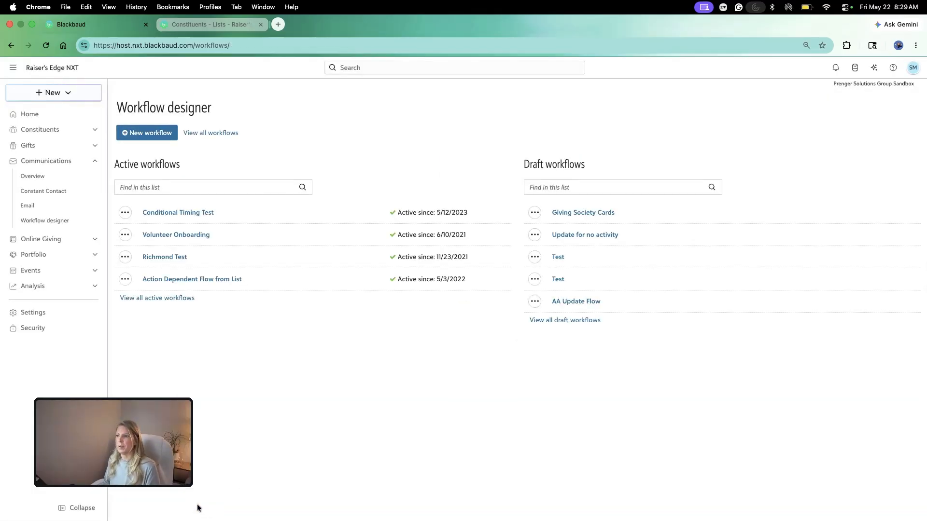
- Reopen the Giving Society Cards draft for editing, and save and close it again without changes
left_click_drag(591, 166, 517, 168)
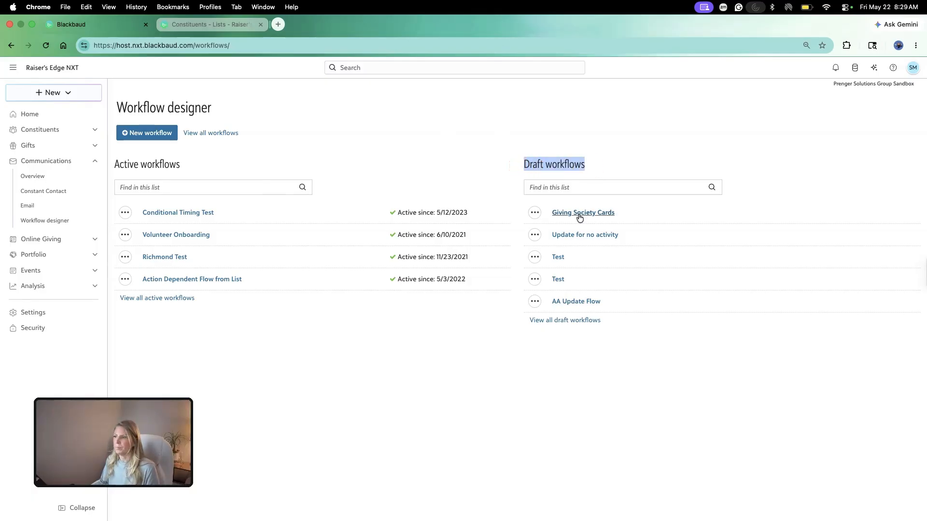
left_click(535, 213)
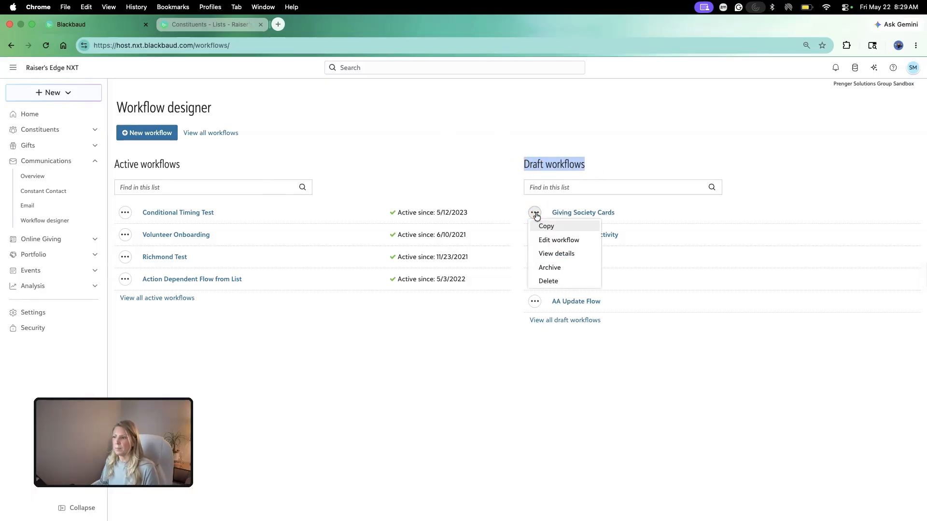
left_click(558, 240)
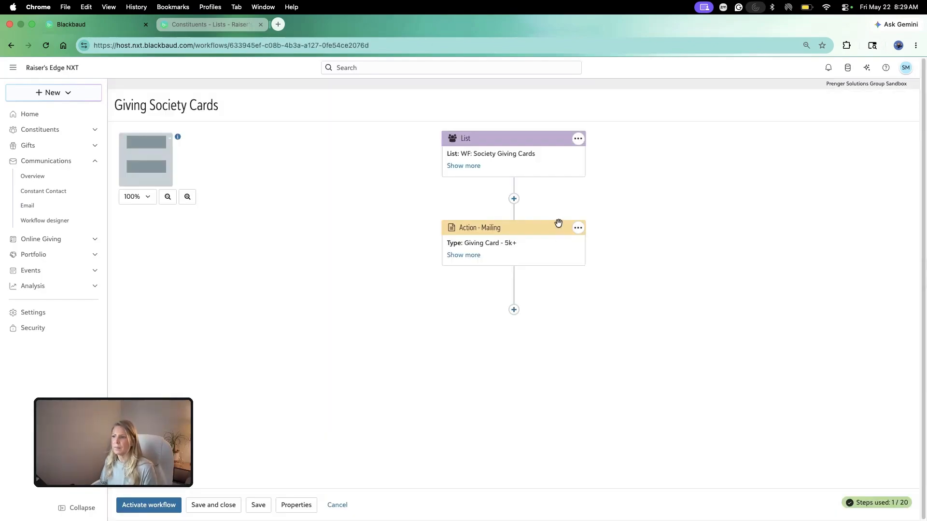
left_click(342, 508)
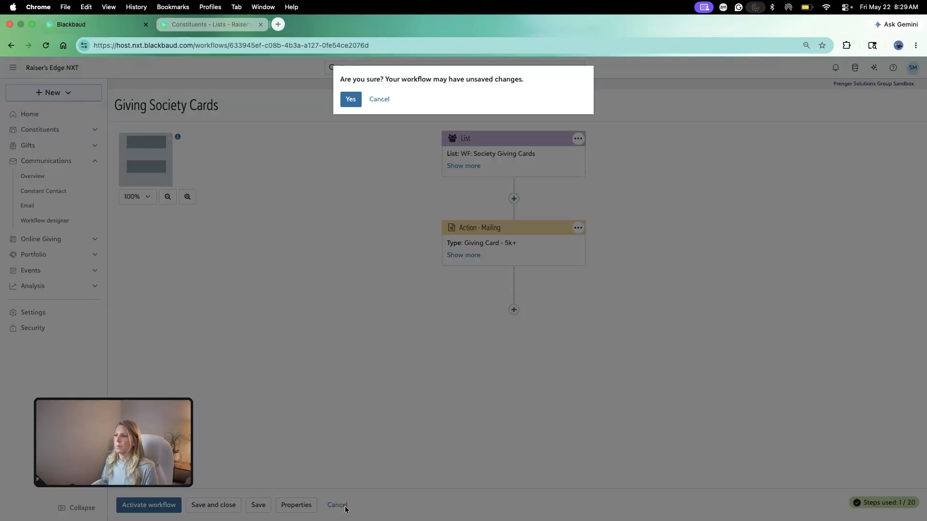
left_click(375, 99)
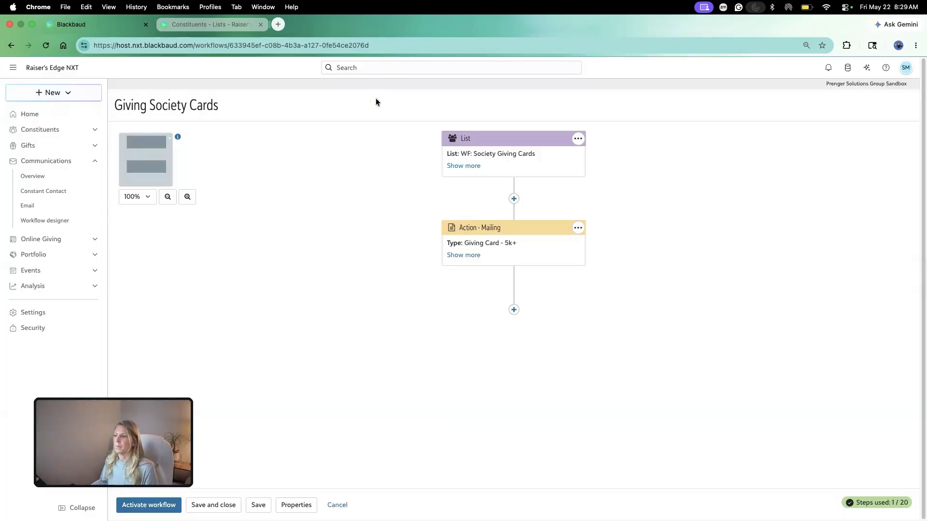
left_click(217, 507)
- Check the management options for the Giving Society Cards draft and view its details
left_click(535, 213)
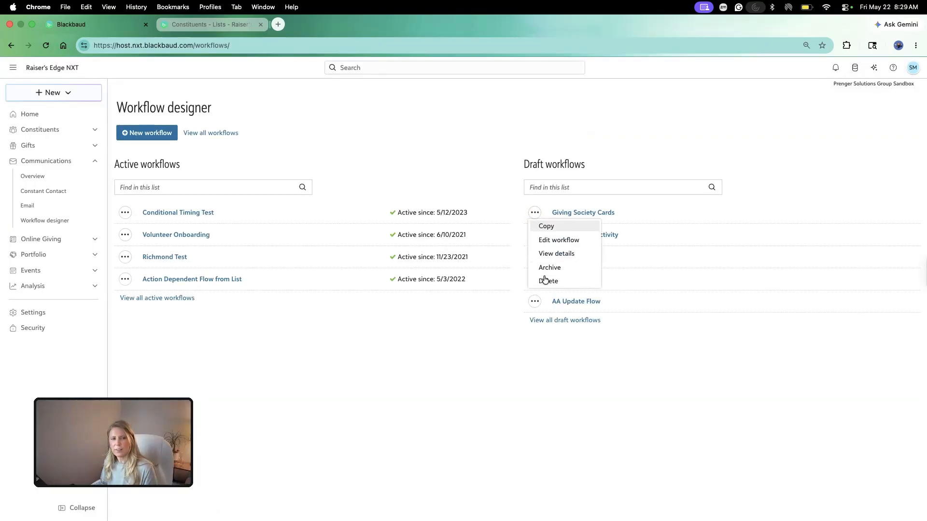
left_click(470, 129)
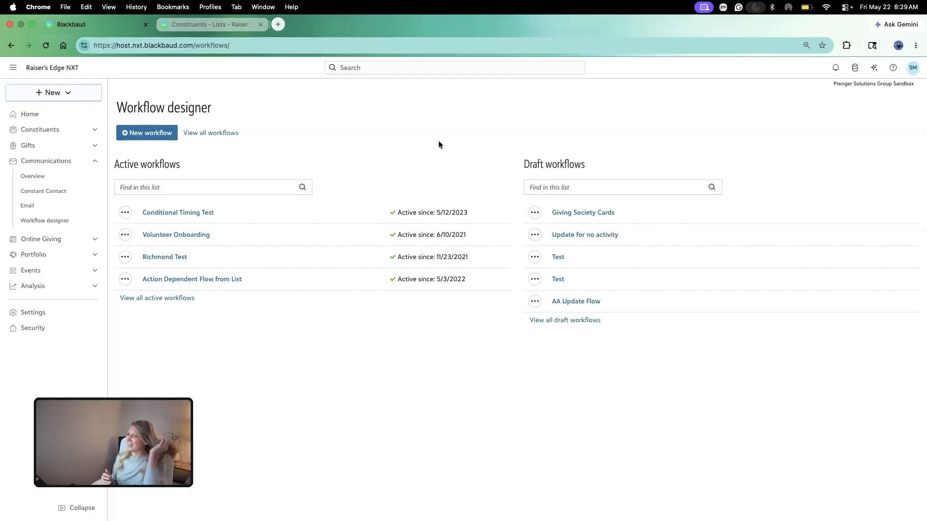
left_click(573, 214)
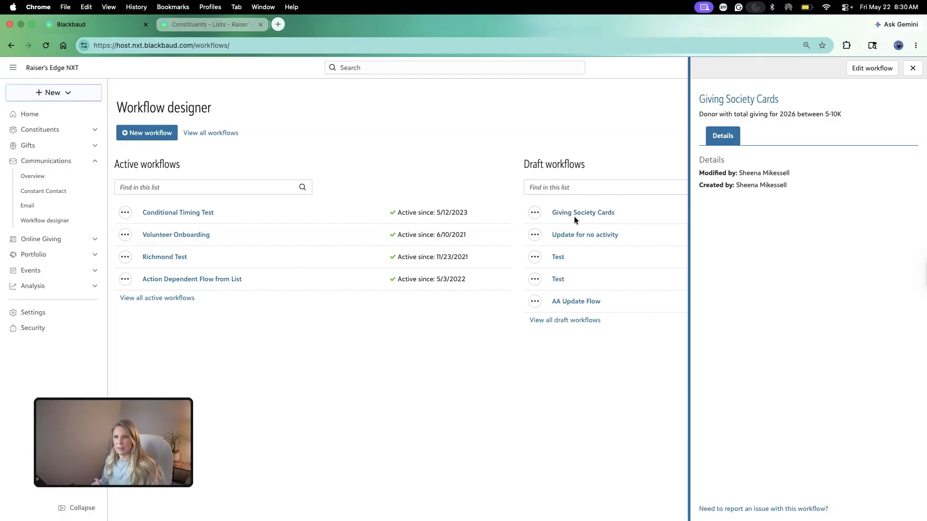
- Open the fundraiser's Work Center from the portfolio area and list the past due actions
left_click(15, 115)
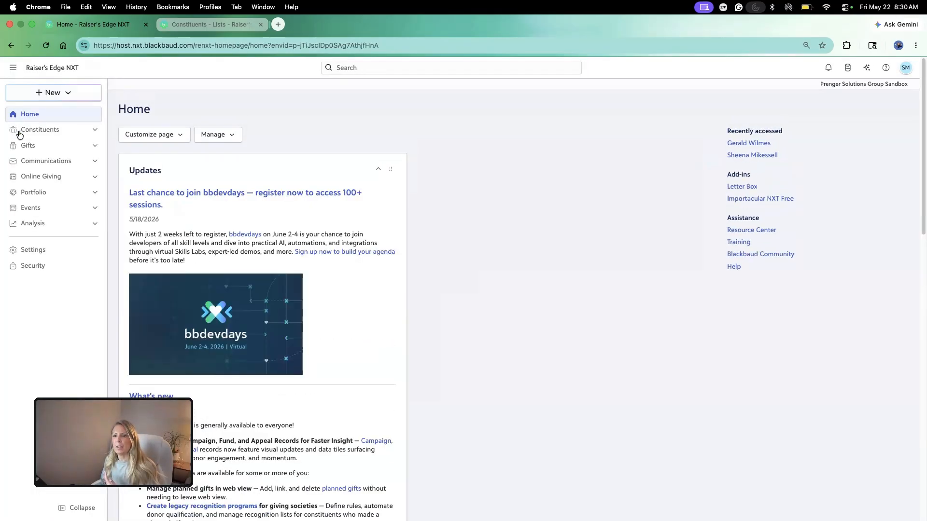
left_click(57, 193)
left_click(55, 208)
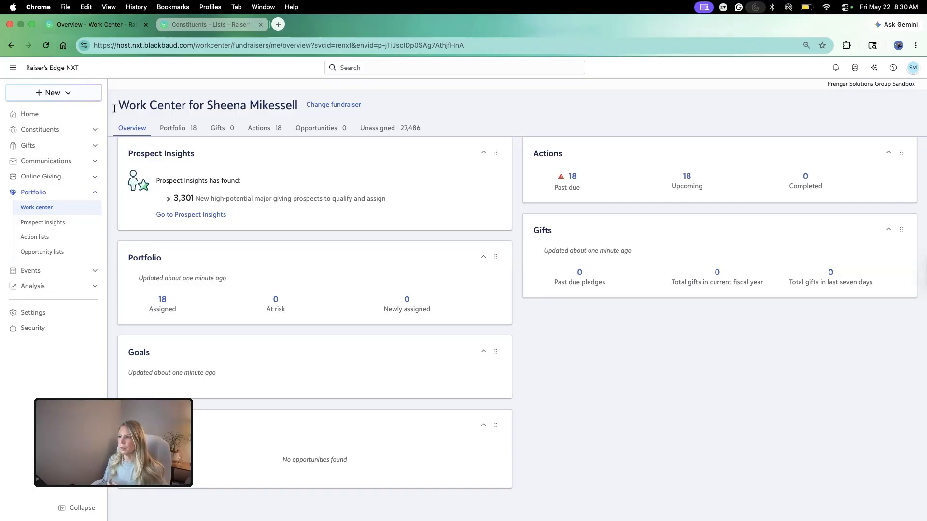
left_click(574, 178)
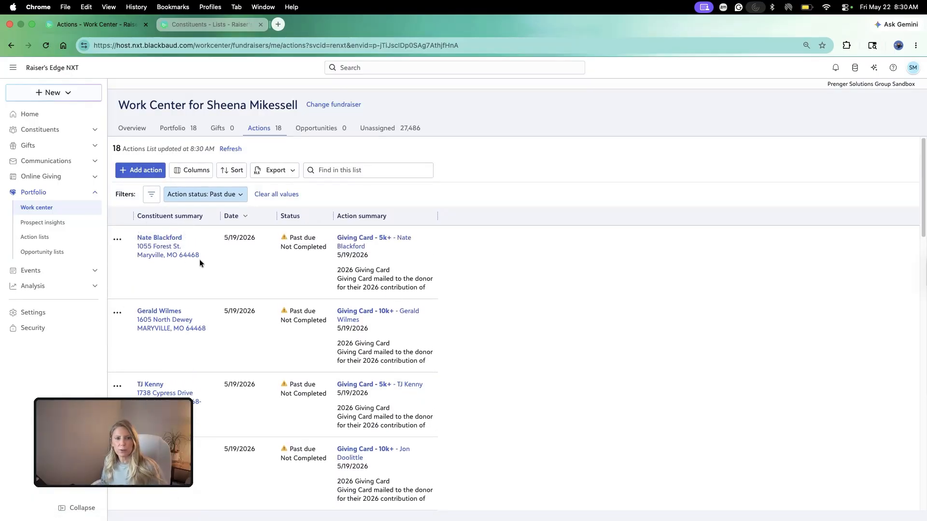
- Look through the first listed constituent's summary, timeline and giving information, and return to the actions list
left_click(164, 239)
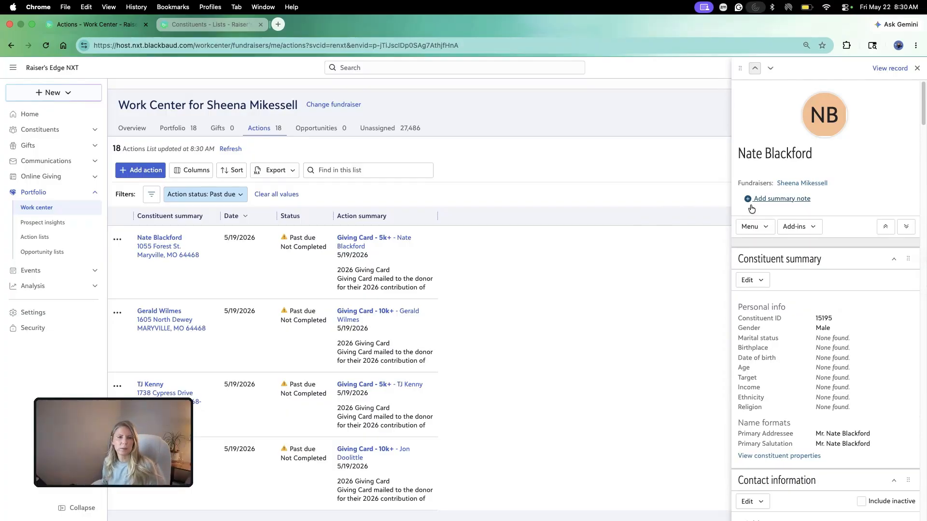
scroll(794, 271, "down", 10)
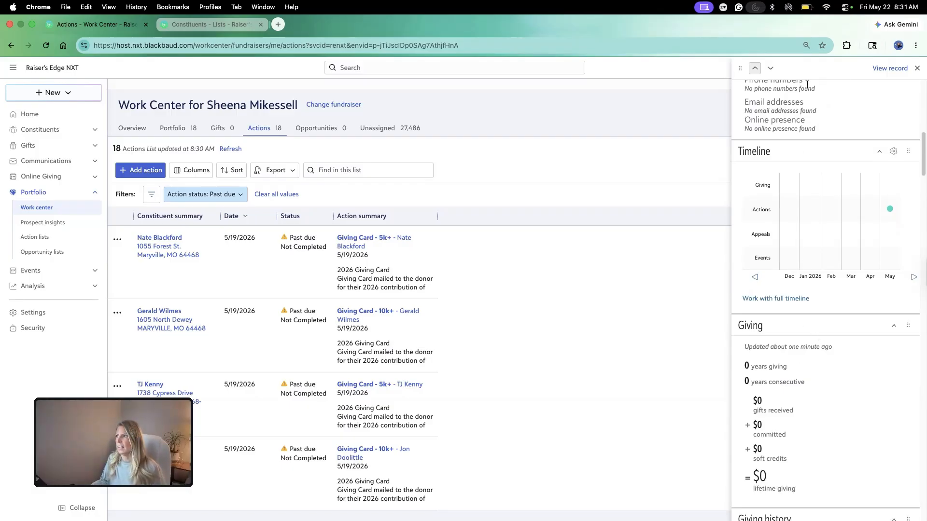
left_click(916, 69)
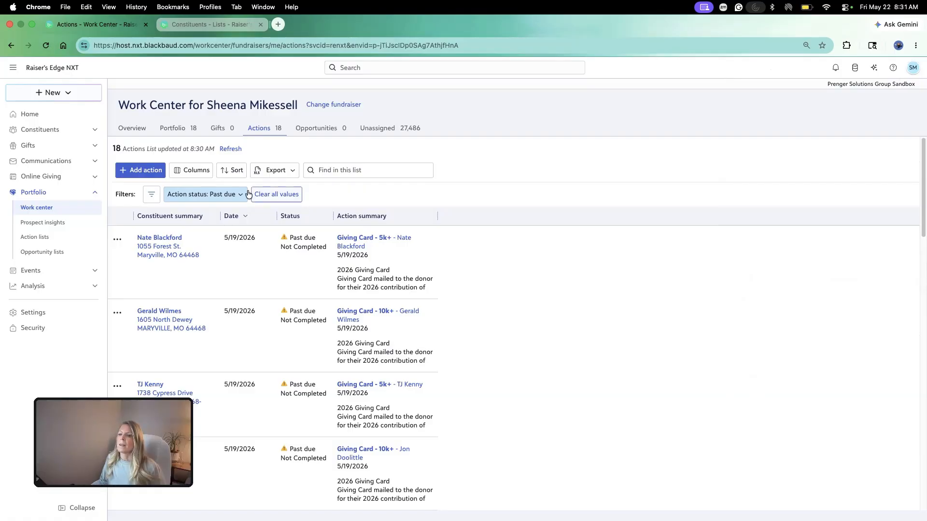
- Check the options for the first past due action, and reopen the past due actions from the Work Center overview
left_click(119, 241)
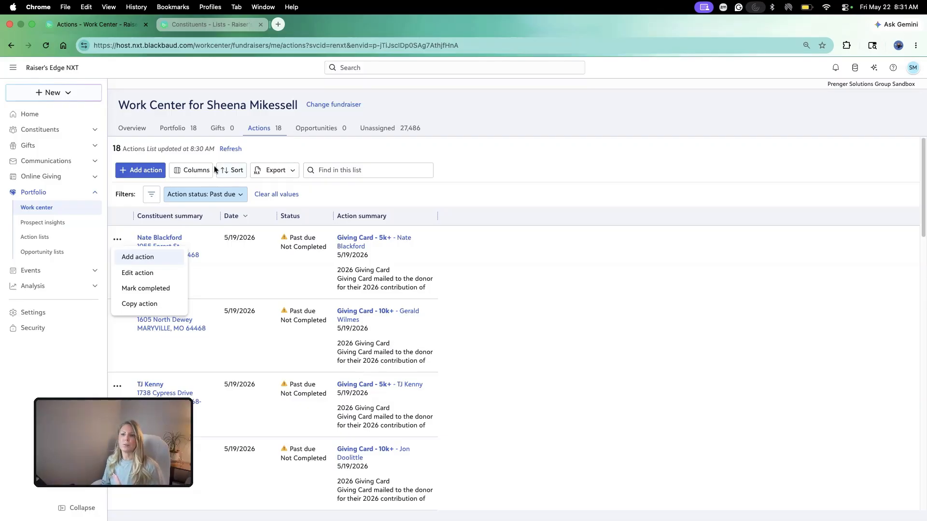
left_click(44, 215)
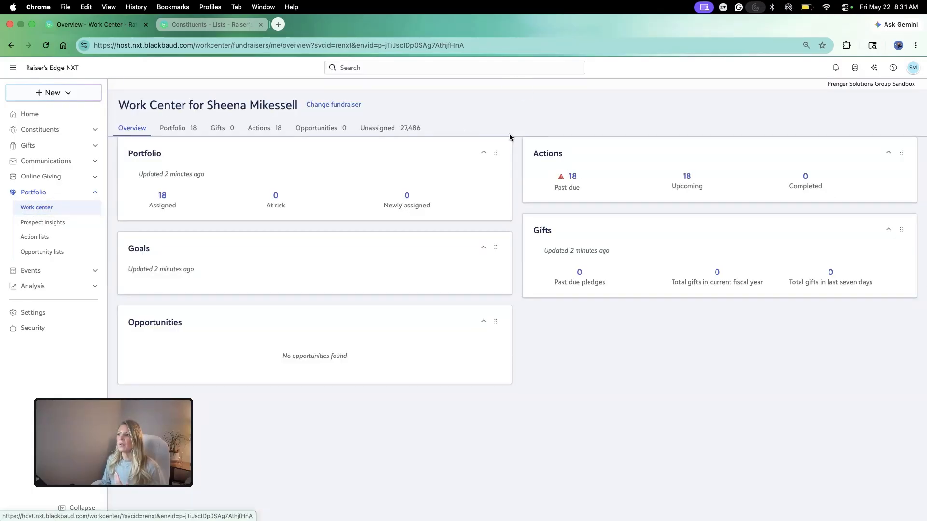
left_click(575, 177)
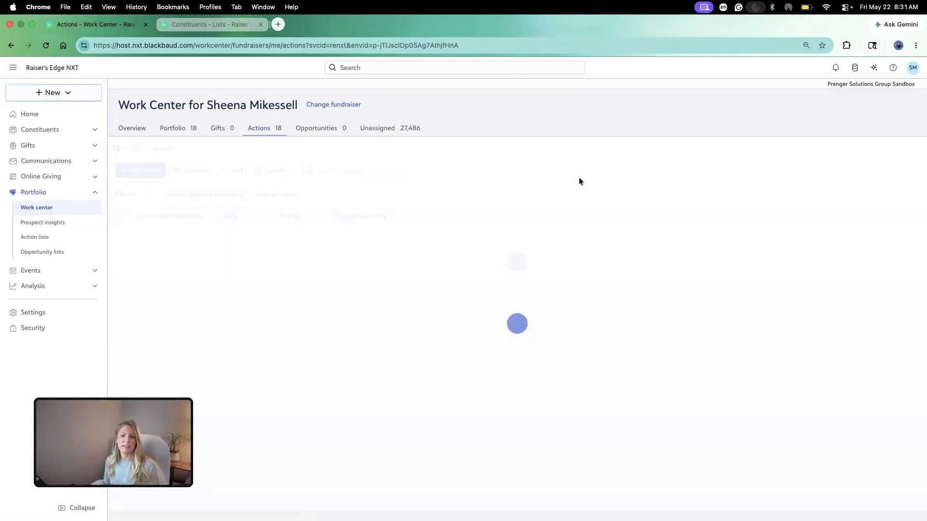